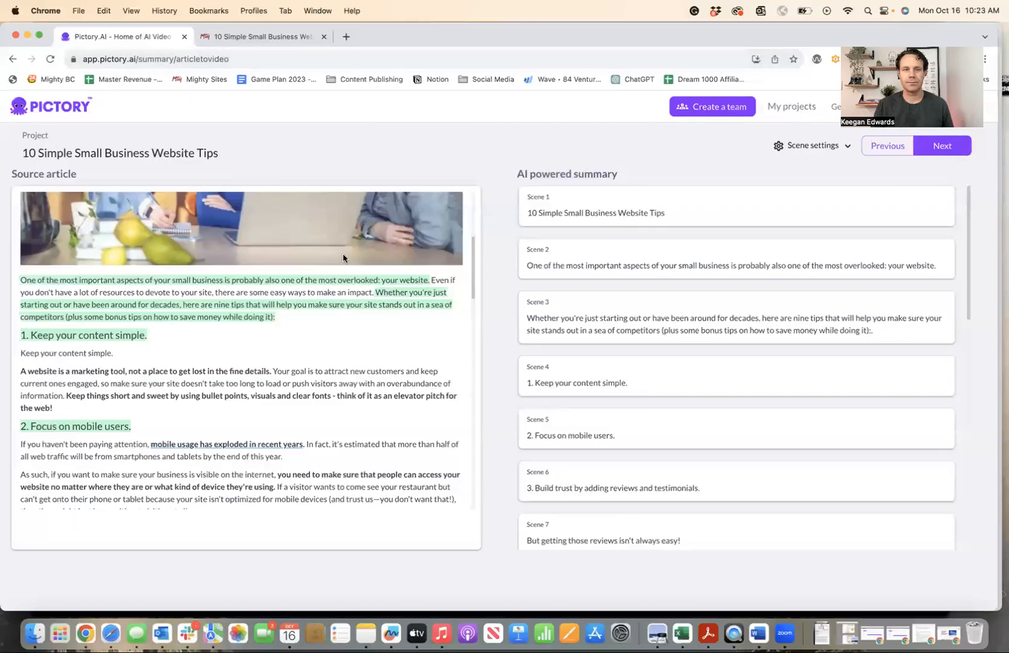
- Review which sentences of the source article are highlighted for the AI summary scenes
{"action": "scroll", "coordinate": [327, 266], "scroll_direction": "up", "scroll_amount": 5}
{"action": "scroll", "coordinate": [391, 302], "scroll_direction": "down", "scroll_amount": 5}
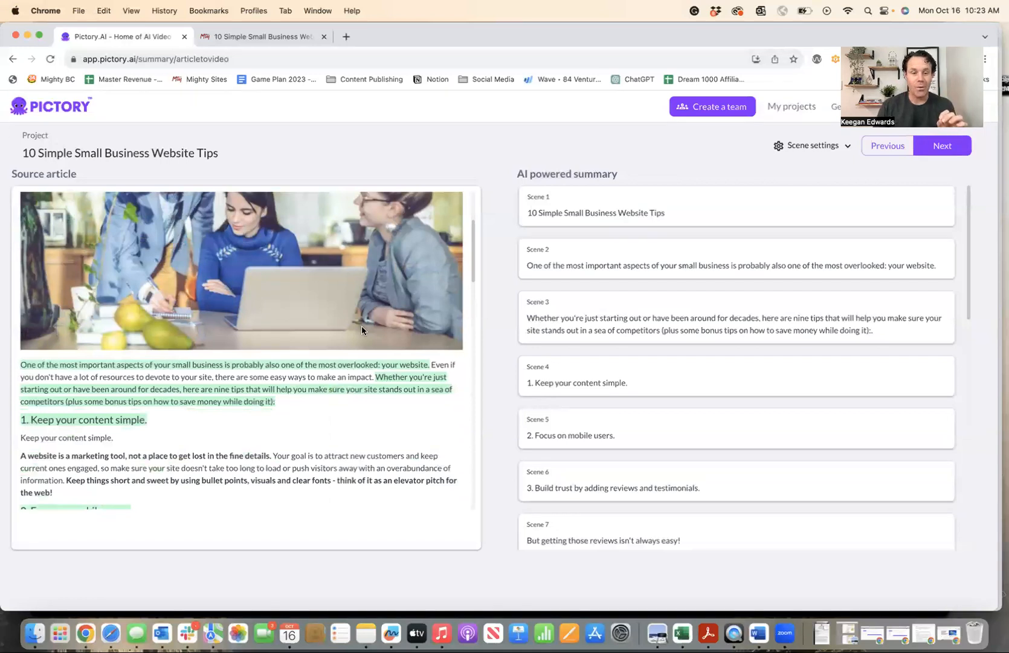
{"action": "scroll", "coordinate": [361, 330], "scroll_direction": "down", "scroll_amount": 1}
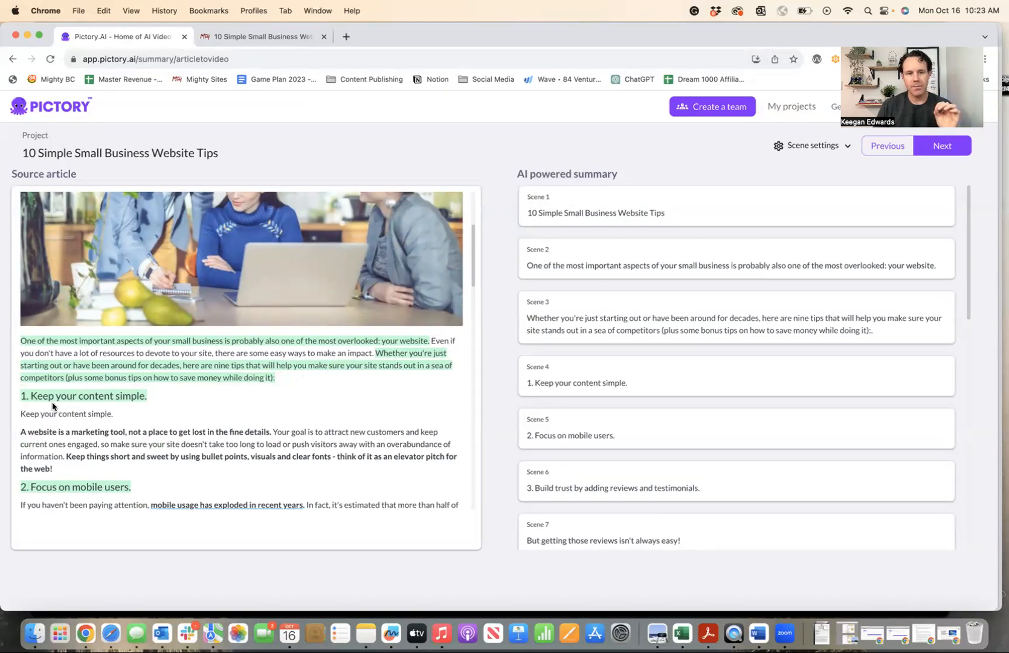
{"action": "scroll", "coordinate": [71, 403], "scroll_direction": "down", "scroll_amount": 10}
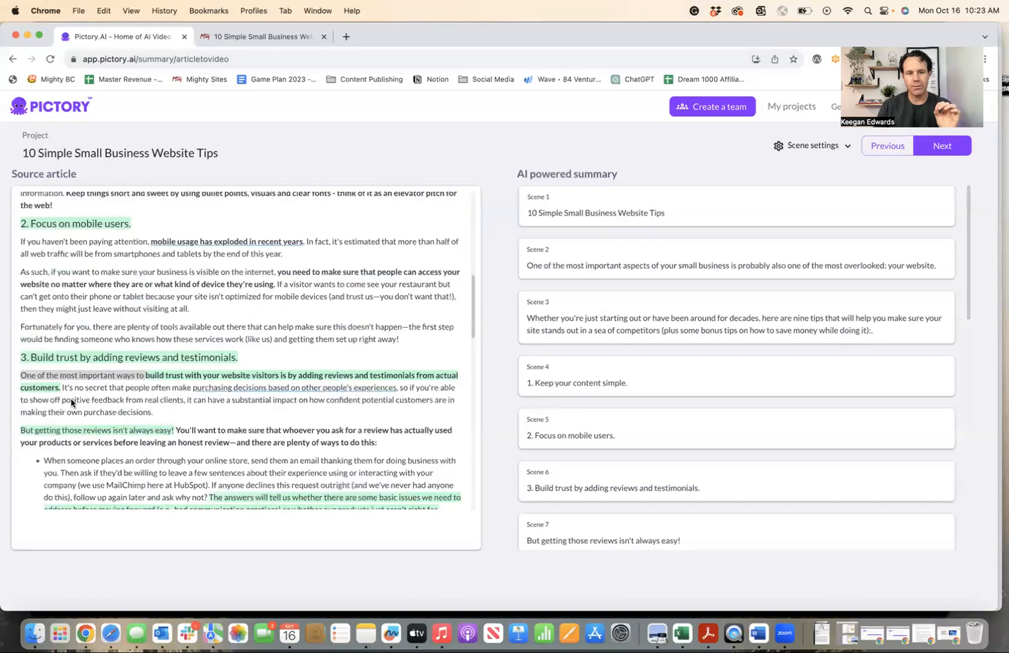
{"action": "scroll", "coordinate": [308, 359], "scroll_direction": "up", "scroll_amount": 8}
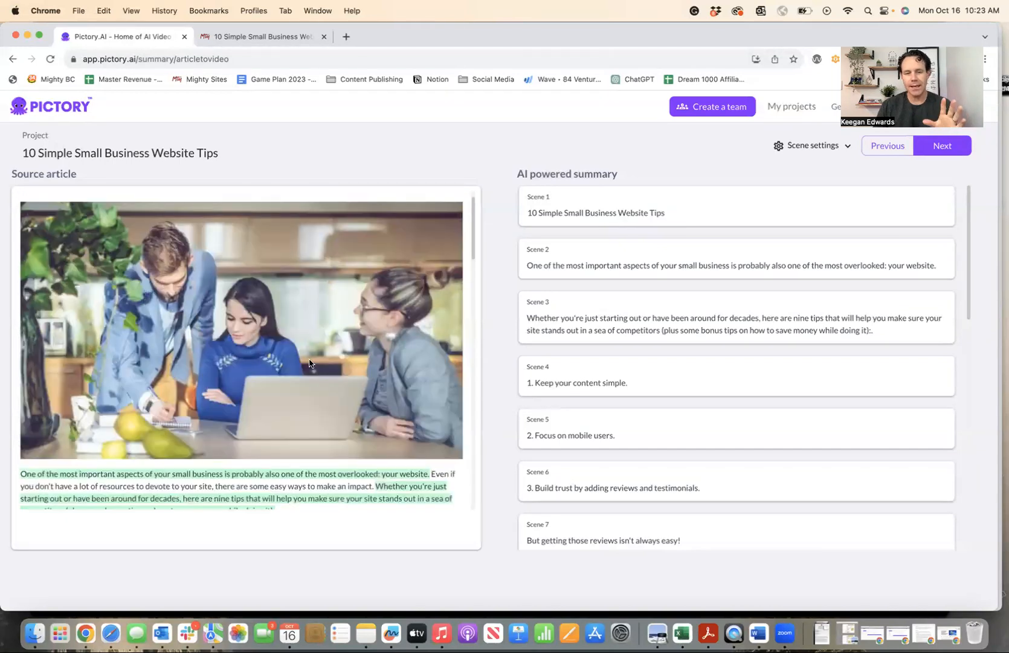
{"action": "scroll", "coordinate": [310, 362], "scroll_direction": "down", "scroll_amount": 1}
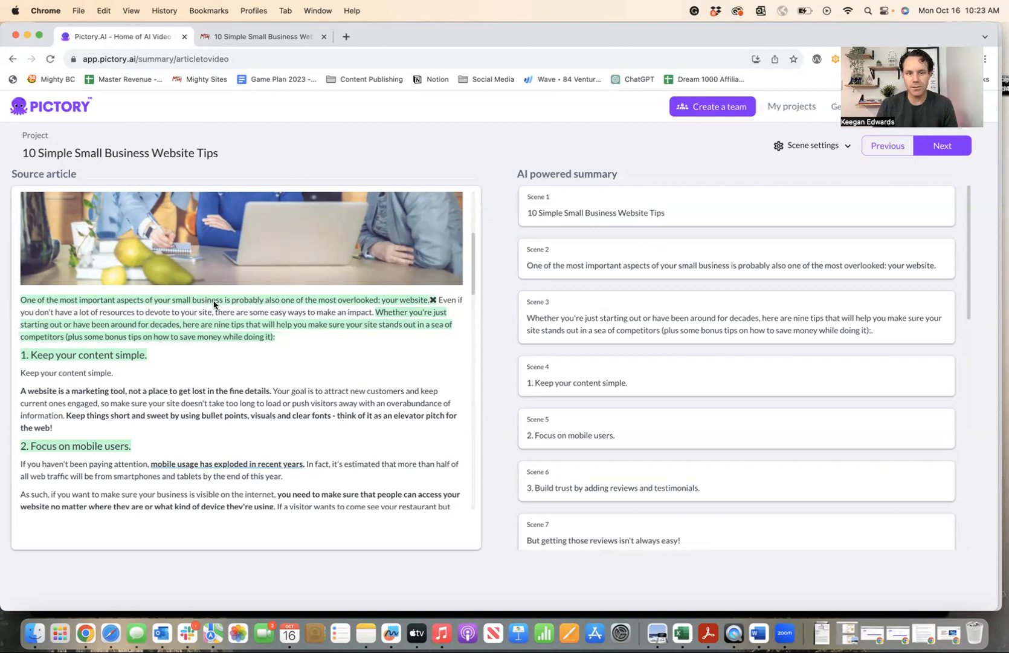
{"action": "scroll", "coordinate": [266, 299], "scroll_direction": "down", "scroll_amount": 1}
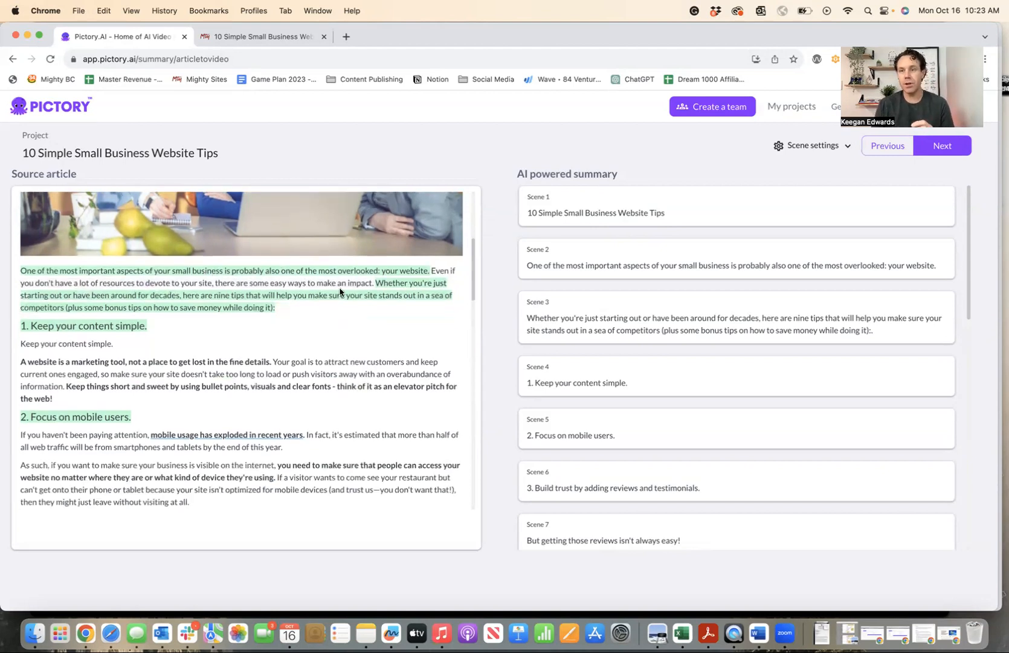
- Remove the sentences starting "Whether you're just starting out", "But getting those reviews" and "The answers will tell us" from the summary
{"action": "left_click", "coordinate": [278, 310]}
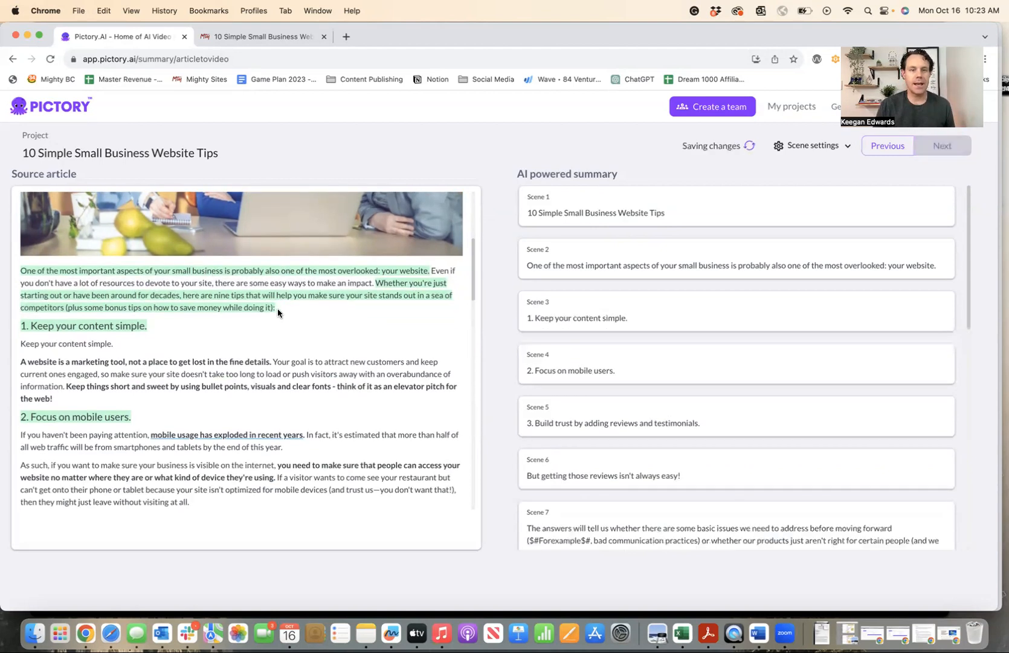
{"action": "scroll", "coordinate": [404, 353], "scroll_direction": "down", "scroll_amount": 13}
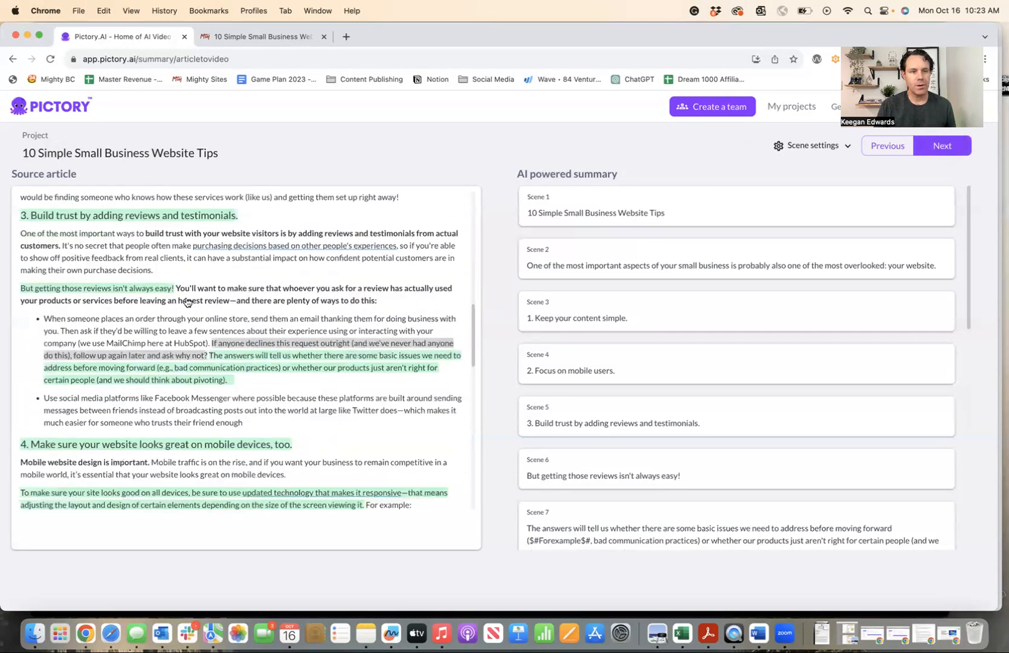
{"action": "left_click", "coordinate": [175, 290]}
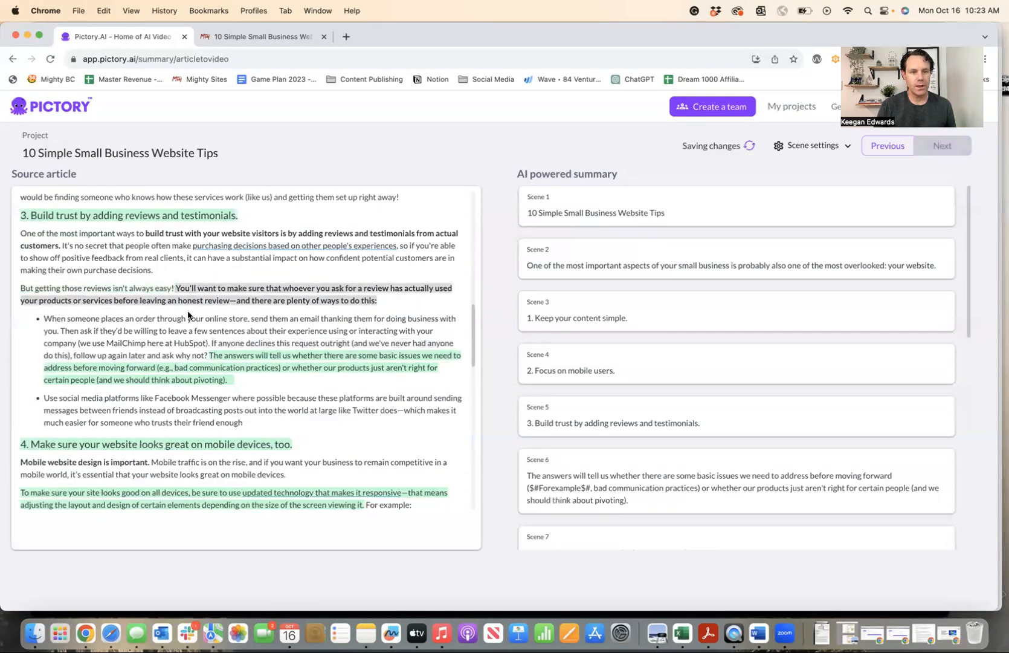
{"action": "left_click", "coordinate": [226, 381]}
- Remove the highlighted body sentences under tip 4 (responsive technology) and tip 5 (navigation) from the summary, keeping both headings
{"action": "scroll", "coordinate": [229, 383], "scroll_direction": "down", "scroll_amount": 5}
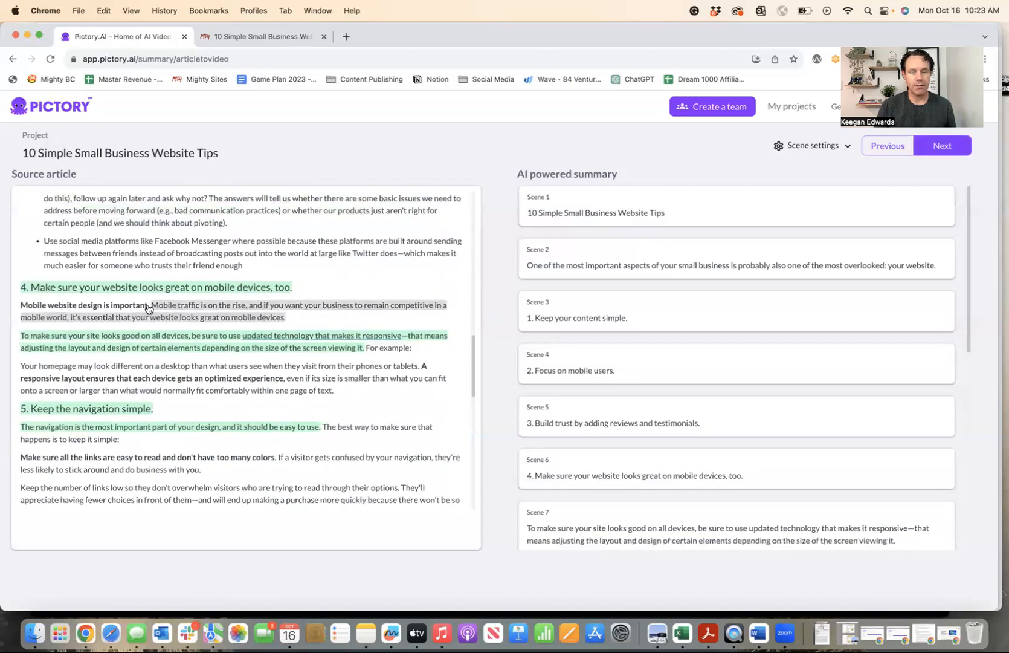
{"action": "left_click", "coordinate": [367, 349]}
{"action": "scroll", "coordinate": [363, 354], "scroll_direction": "down", "scroll_amount": 2}
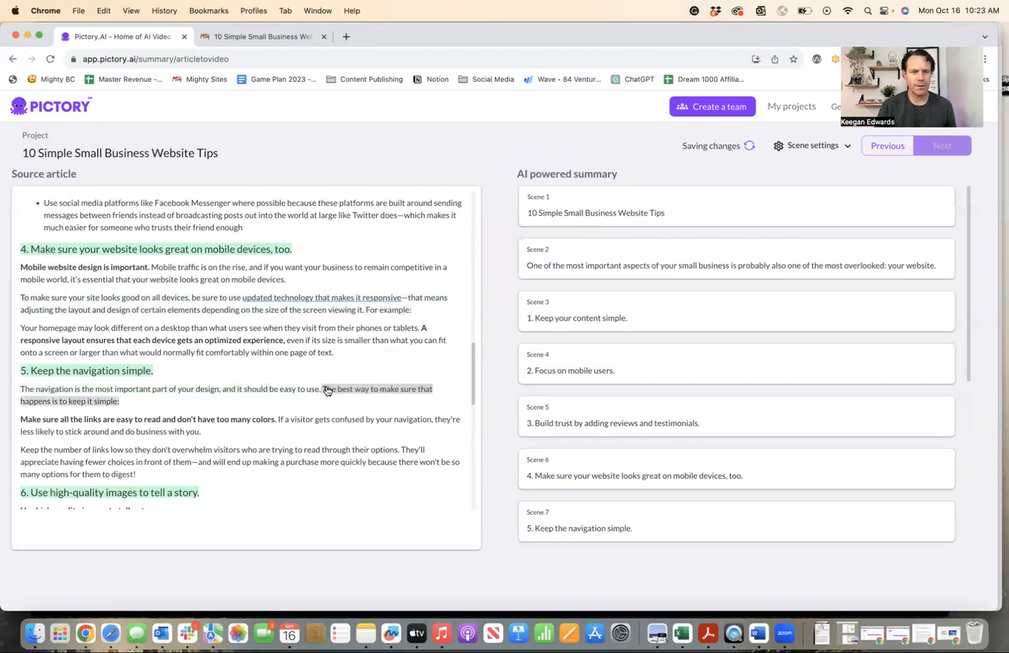
- Remove the "Conclusion" heading from the summary and add the first two sentences of the conclusion as scenes
{"action": "scroll", "coordinate": [326, 387], "scroll_direction": "down", "scroll_amount": 15}
{"action": "scroll", "coordinate": [320, 386], "scroll_direction": "down", "scroll_amount": 3}
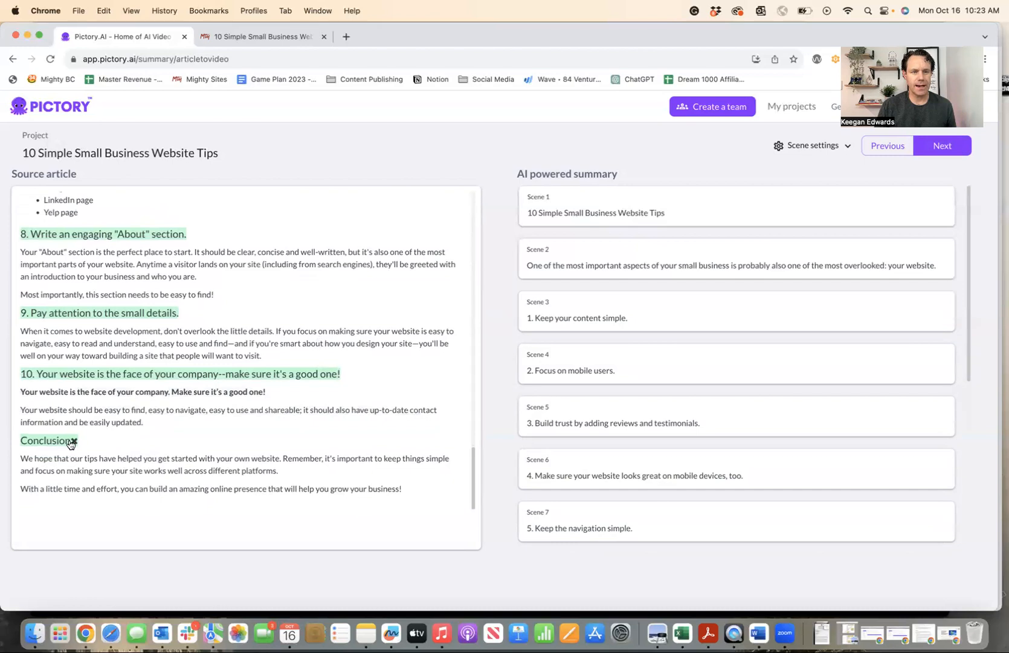
{"action": "left_click", "coordinate": [76, 443]}
{"action": "left_click", "coordinate": [85, 464]}
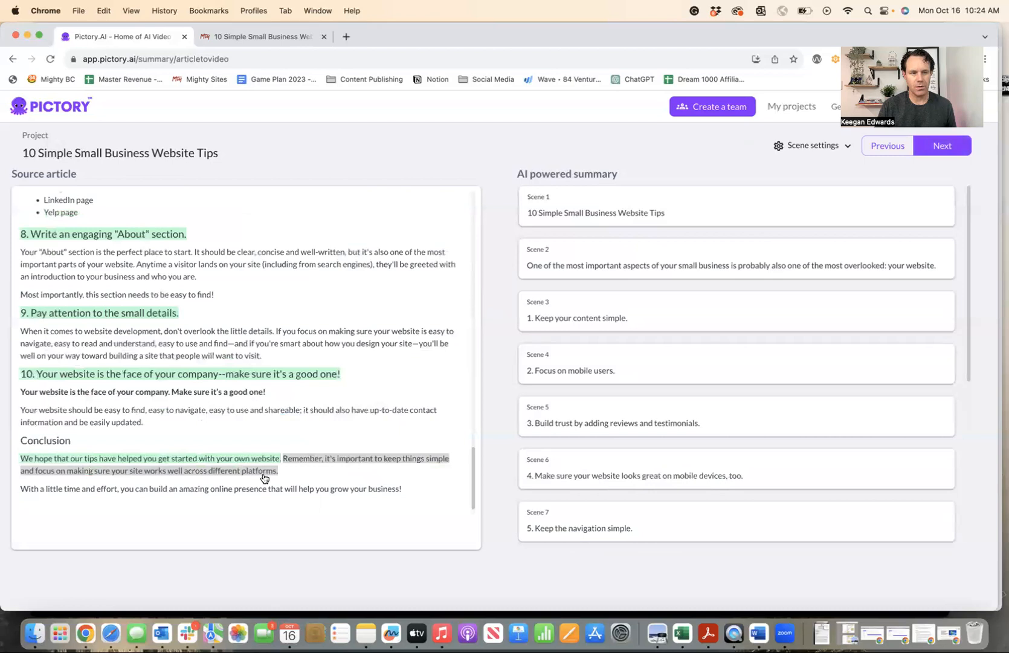
{"action": "left_click", "coordinate": [264, 476]}
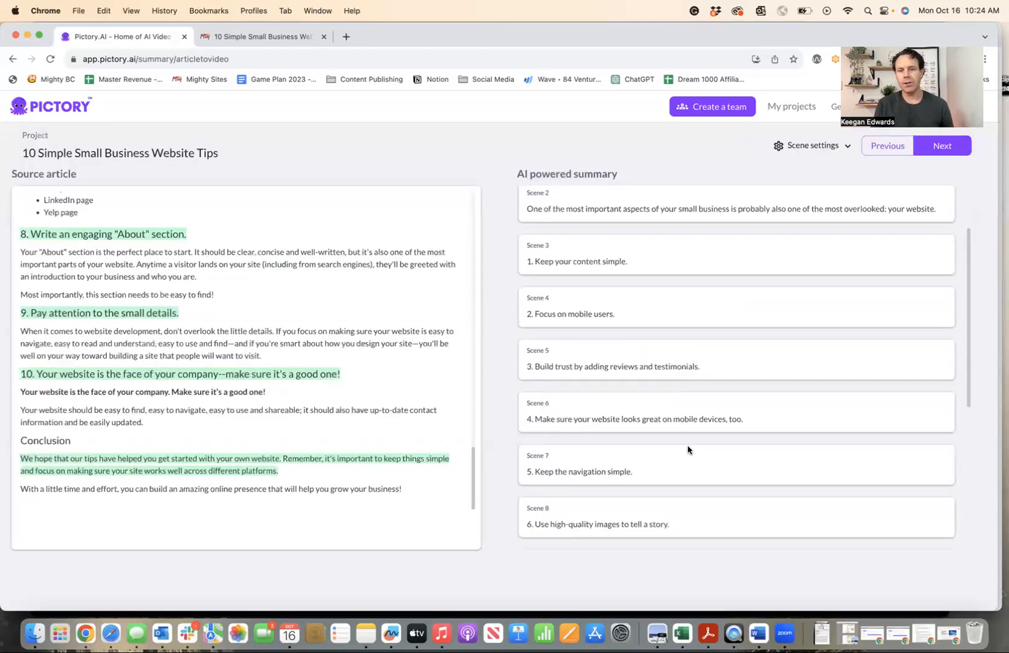
- Check the edited summary scenes against the source article and continue to template selection
{"action": "scroll", "coordinate": [182, 299], "scroll_direction": "up", "scroll_amount": 20}
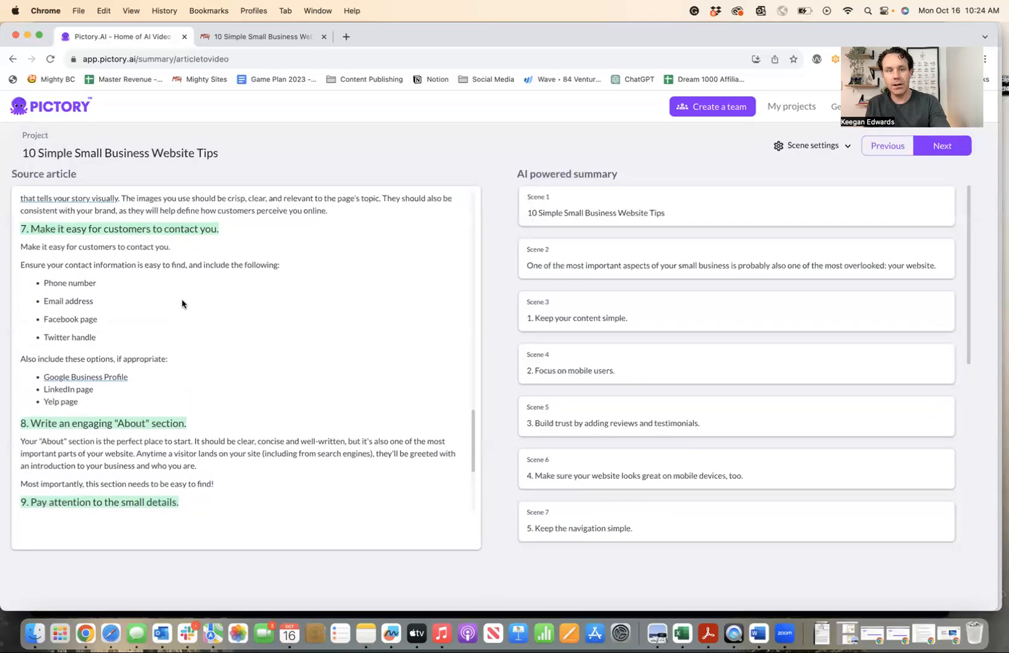
{"action": "scroll", "coordinate": [326, 257], "scroll_direction": "up", "scroll_amount": 10}
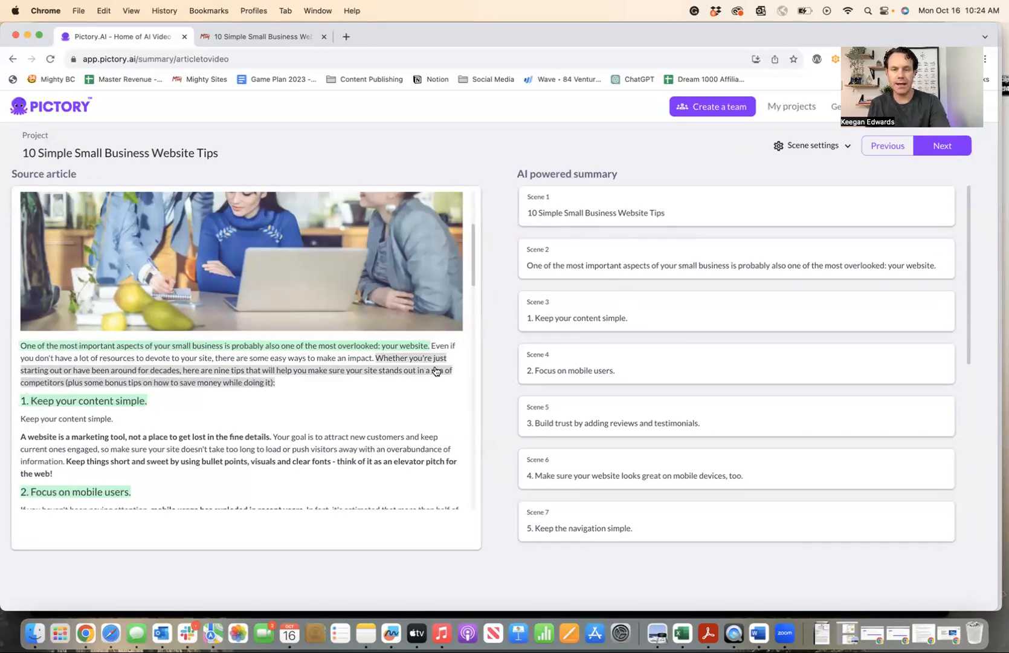
{"action": "scroll", "coordinate": [594, 326], "scroll_direction": "down", "scroll_amount": 2}
{"action": "scroll", "coordinate": [595, 326], "scroll_direction": "down", "scroll_amount": 5}
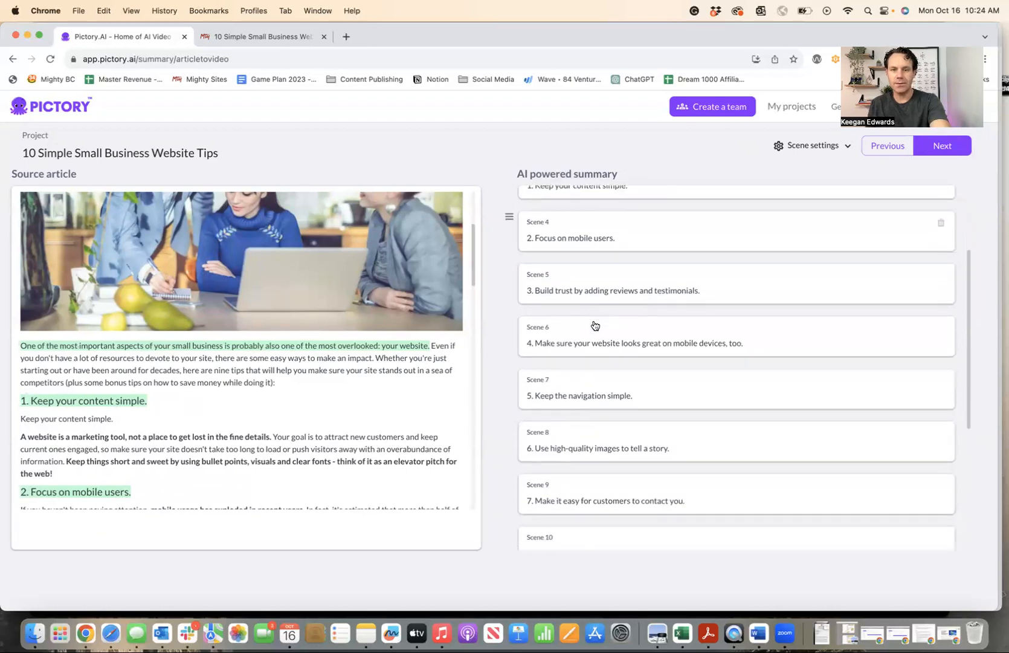
{"action": "scroll", "coordinate": [594, 332], "scroll_direction": "down", "scroll_amount": 3}
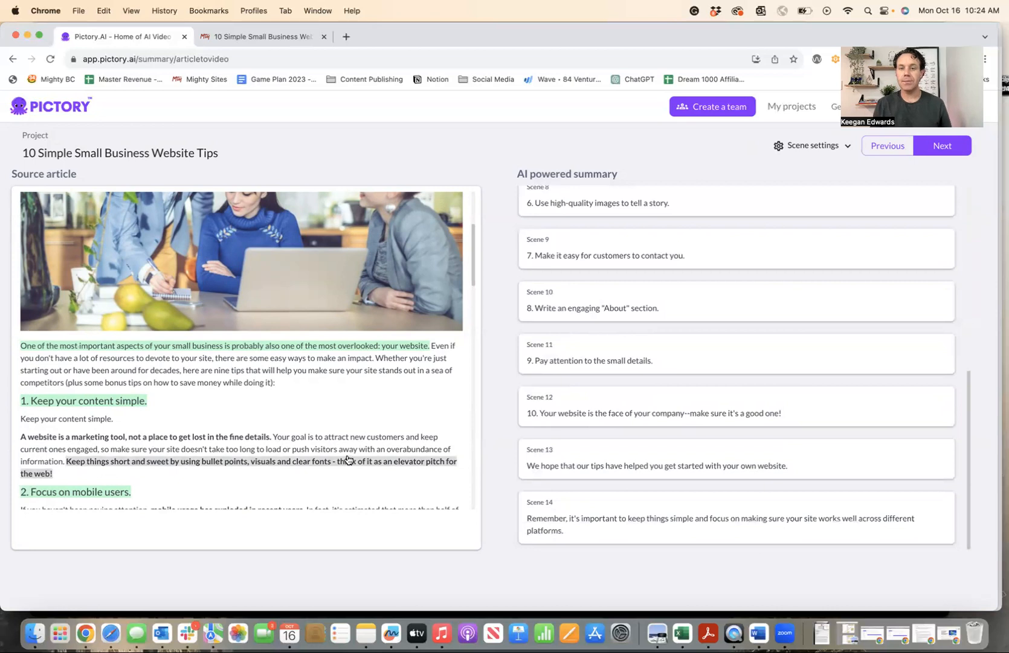
{"action": "scroll", "coordinate": [331, 438], "scroll_direction": "up", "scroll_amount": 5}
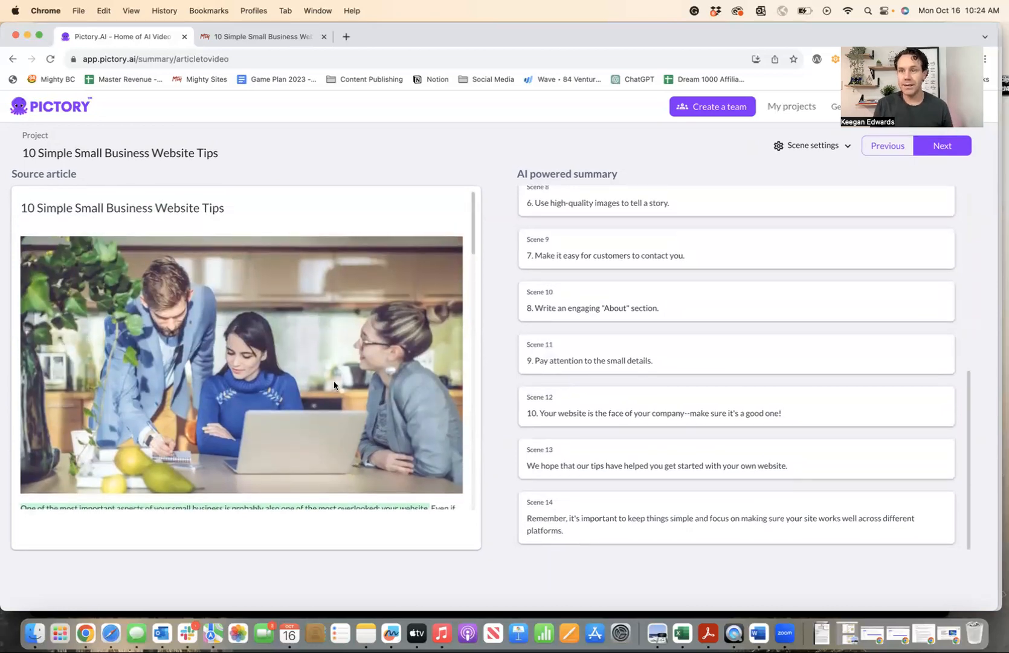
{"action": "left_click", "coordinate": [939, 147]}
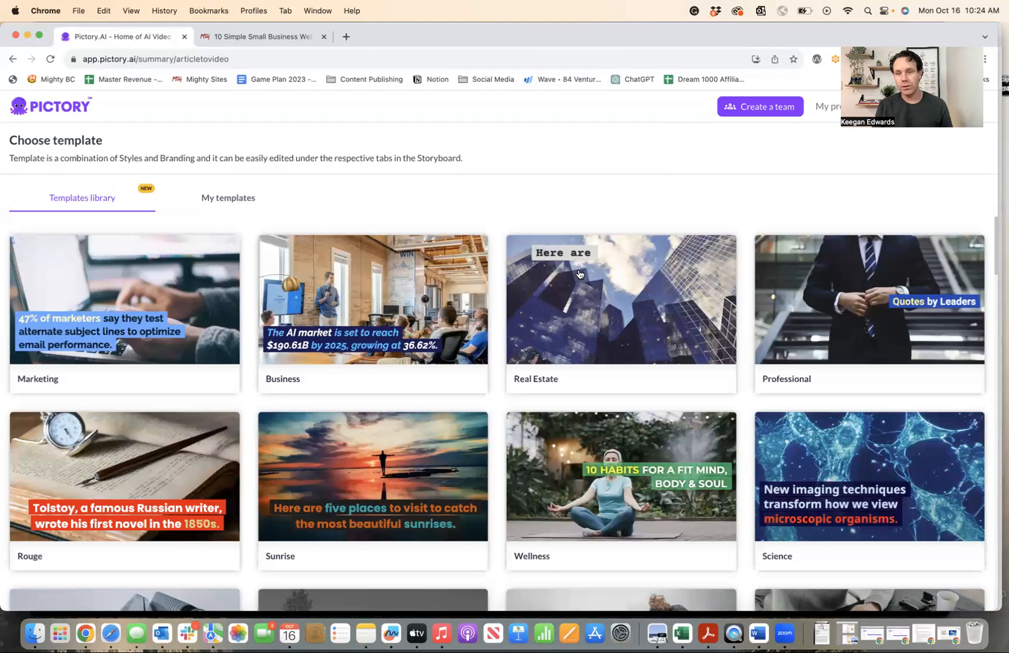
- Apply the Sunrise template in 16:9 aspect ratio, and dismiss the AI voices announcement and the getting-started checklist
{"action": "scroll", "coordinate": [622, 281], "scroll_direction": "down", "scroll_amount": 2}
{"action": "scroll", "coordinate": [621, 281], "scroll_direction": "down", "scroll_amount": 2}
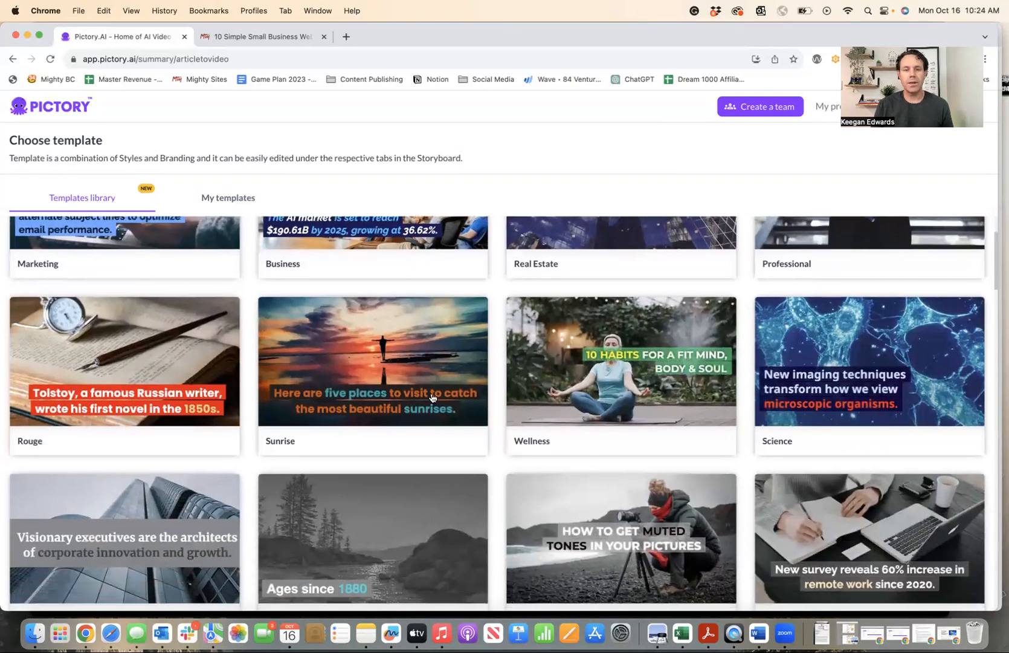
{"action": "left_click", "coordinate": [445, 366]}
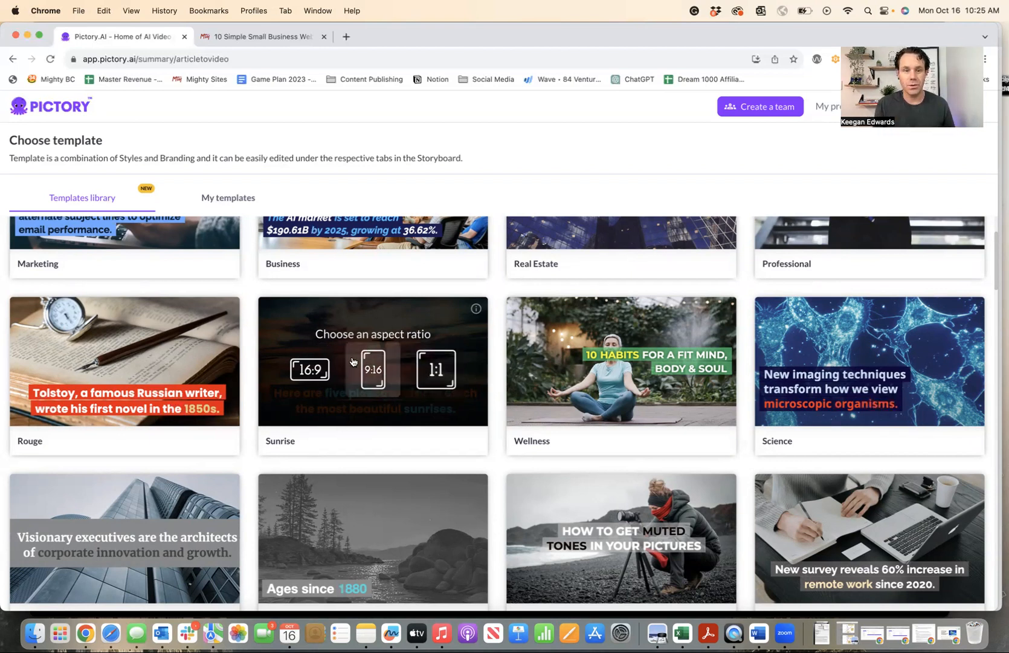
{"action": "left_click", "coordinate": [307, 373]}
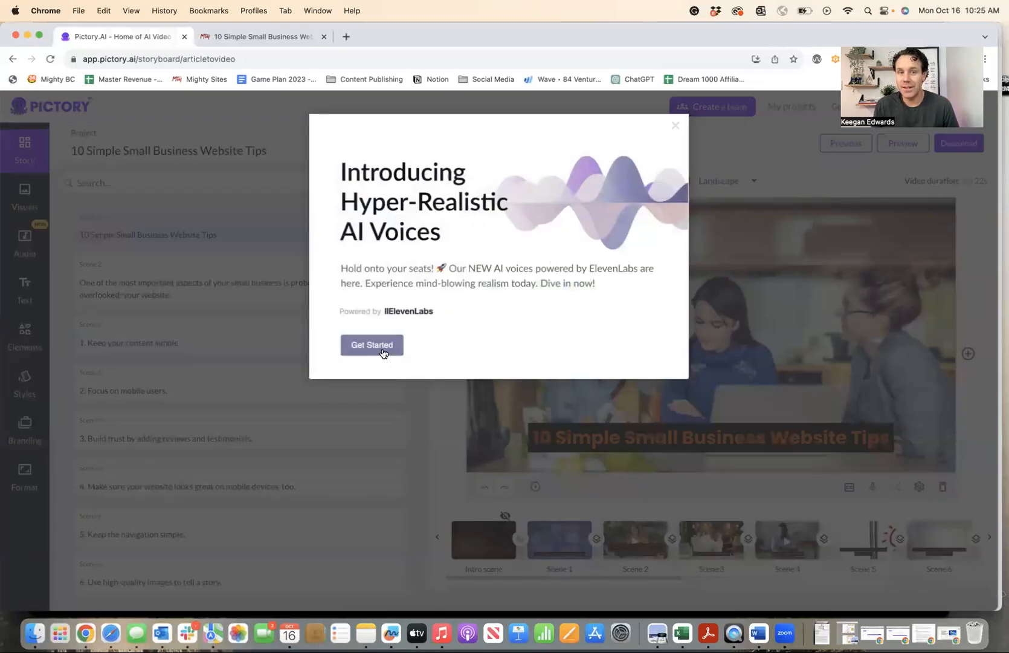
{"action": "left_click", "coordinate": [676, 127]}
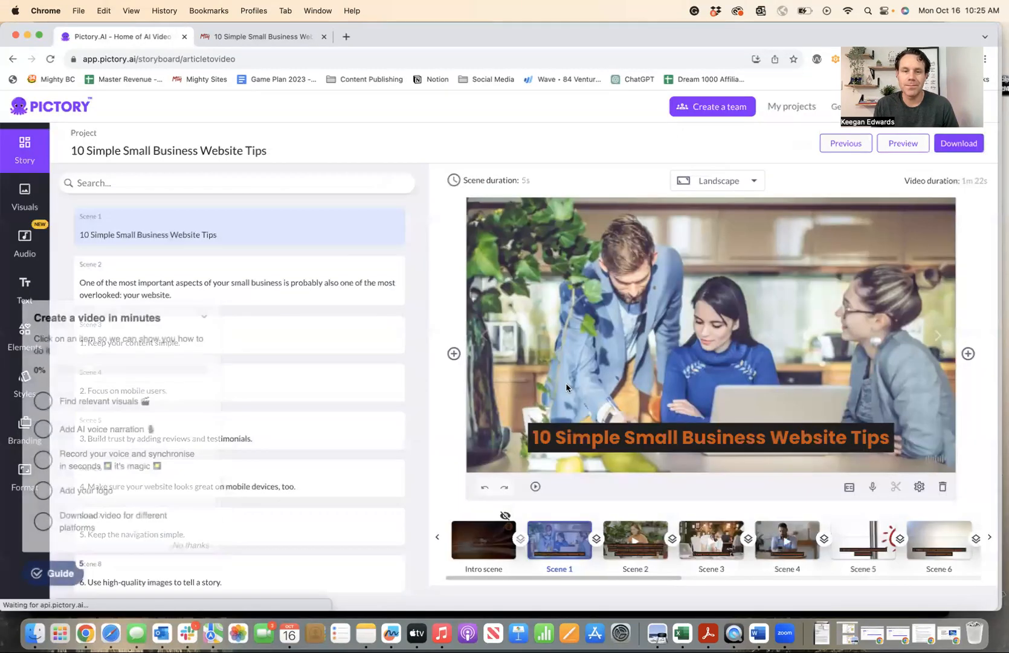
{"action": "left_click", "coordinate": [204, 318]}
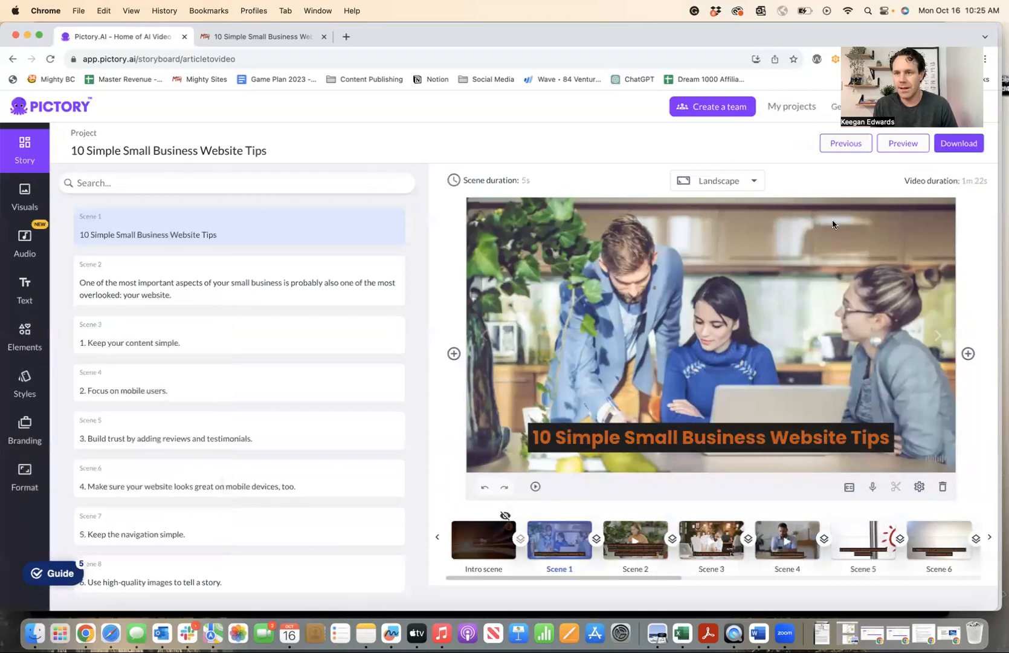
- Preview the generated video, skipping between several scenes, and close the preview
{"action": "left_click", "coordinate": [918, 145]}
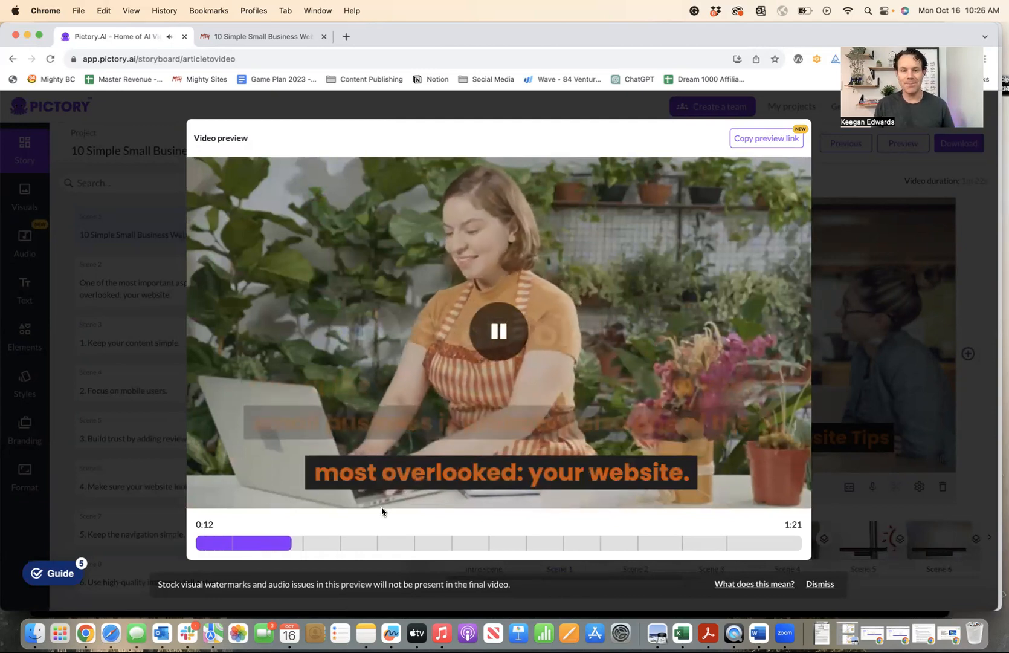
{"action": "left_click", "coordinate": [363, 542]}
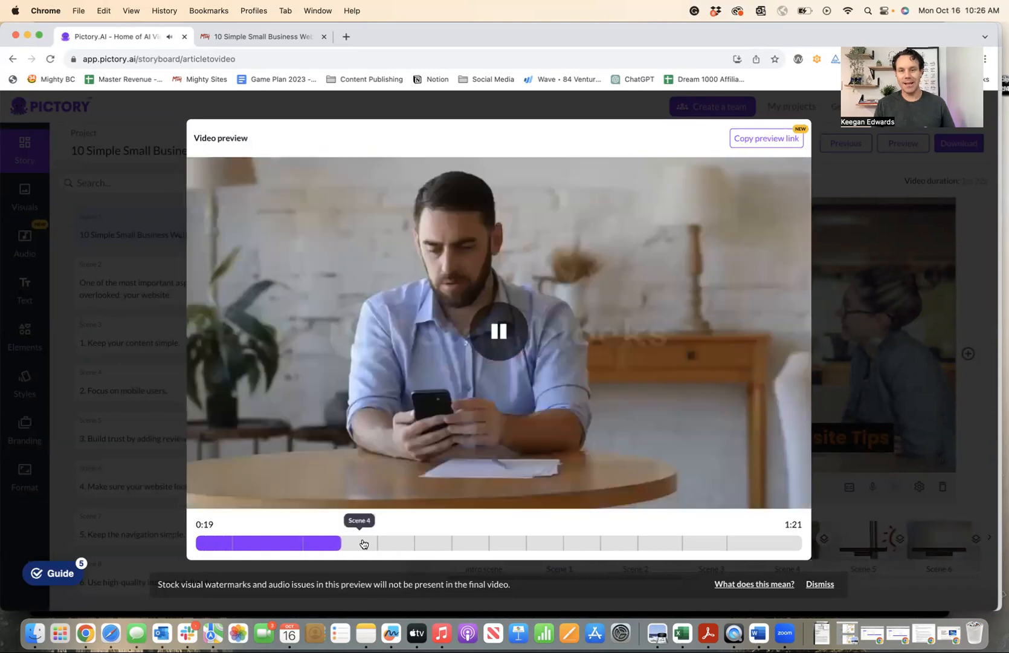
{"action": "left_click", "coordinate": [414, 544]}
{"action": "left_click", "coordinate": [440, 547]}
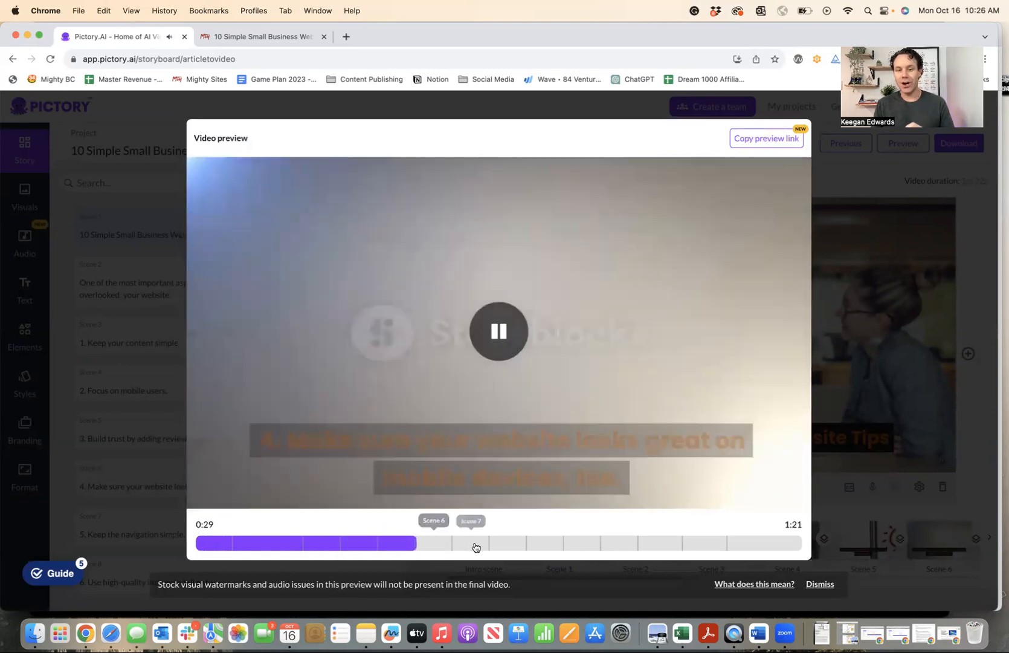
{"action": "left_click", "coordinate": [467, 547]}
{"action": "left_click", "coordinate": [344, 547]}
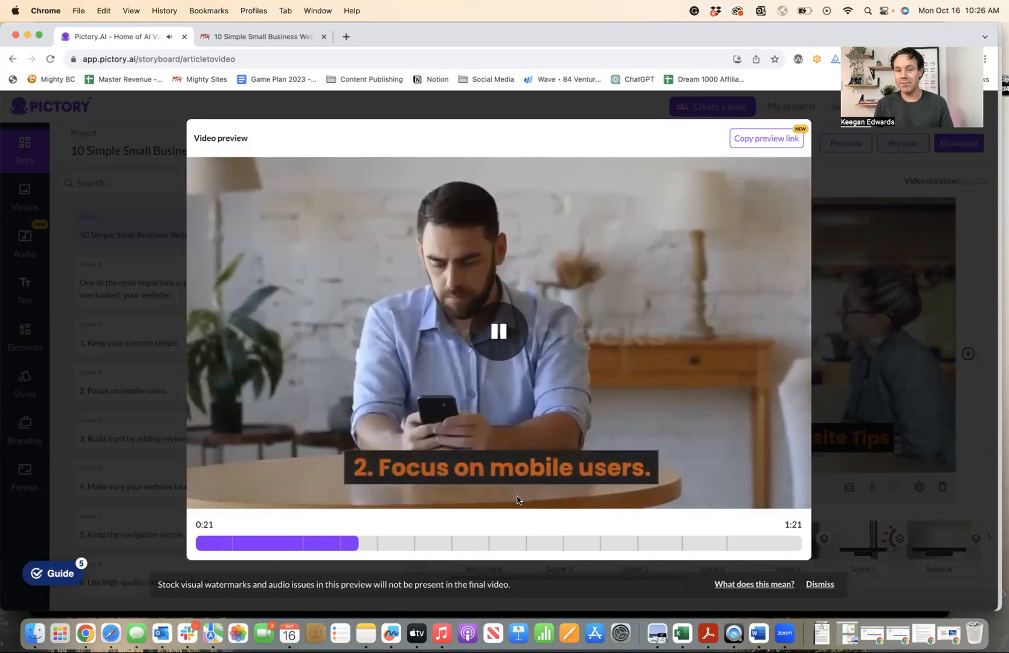
{"action": "left_click", "coordinate": [908, 238]}
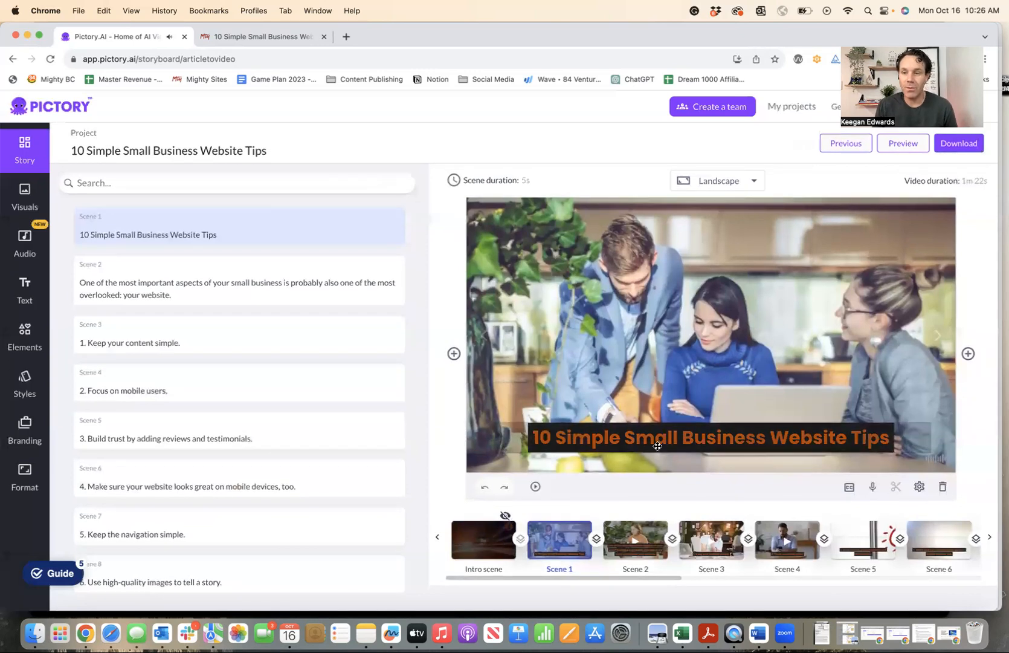
- Inspect storyboard scenes 5 through 9 and open the visuals library for scene 9
{"action": "left_click", "coordinate": [866, 542]}
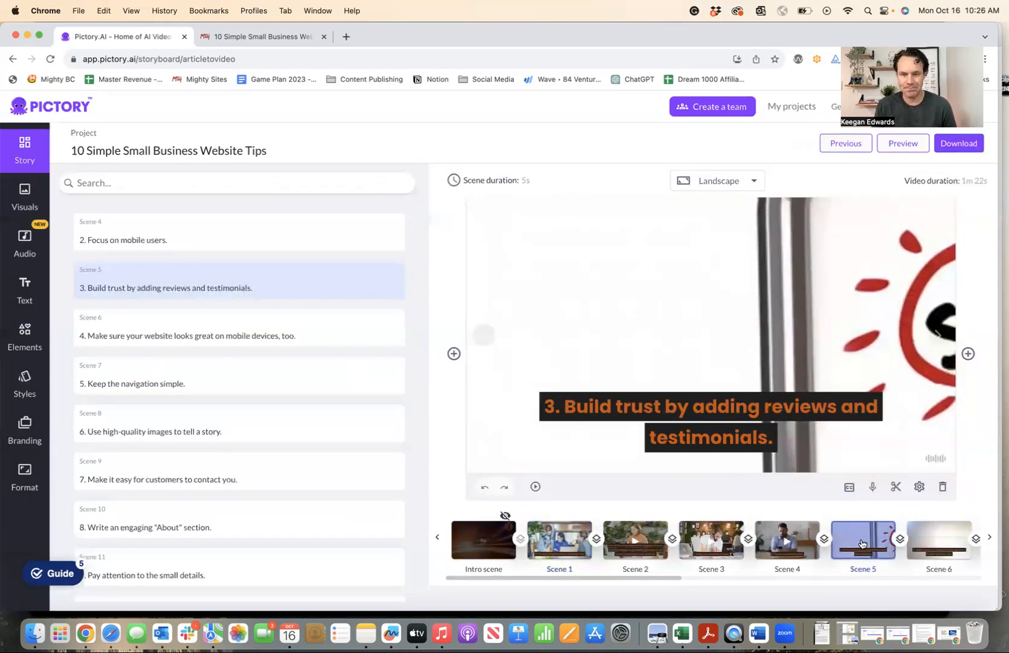
{"action": "scroll", "coordinate": [847, 537], "scroll_direction": "right", "scroll_amount": 3}
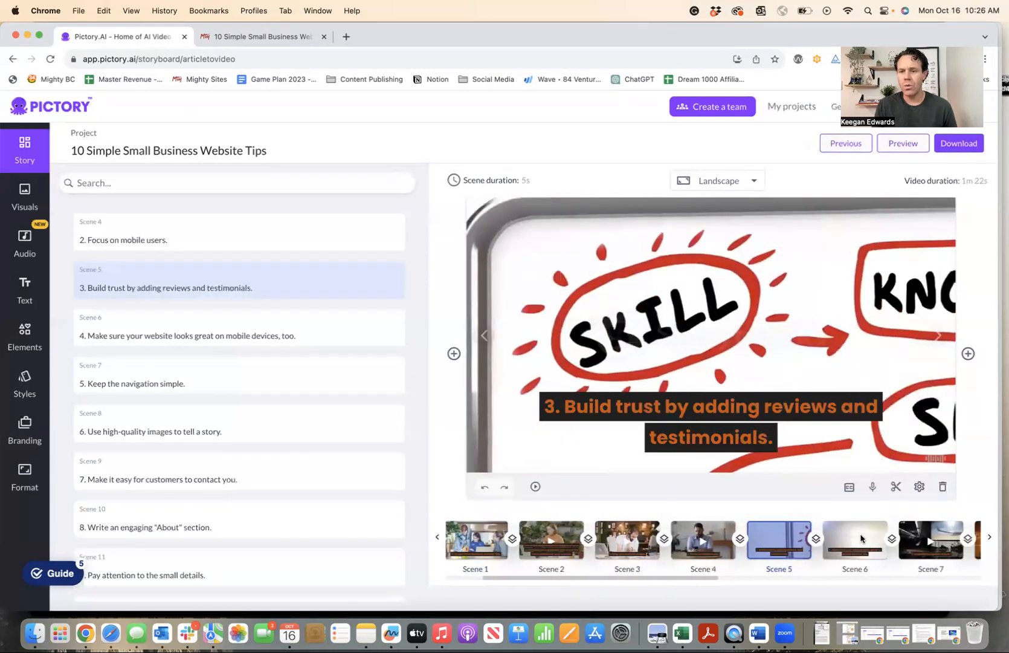
{"action": "left_click", "coordinate": [855, 539]}
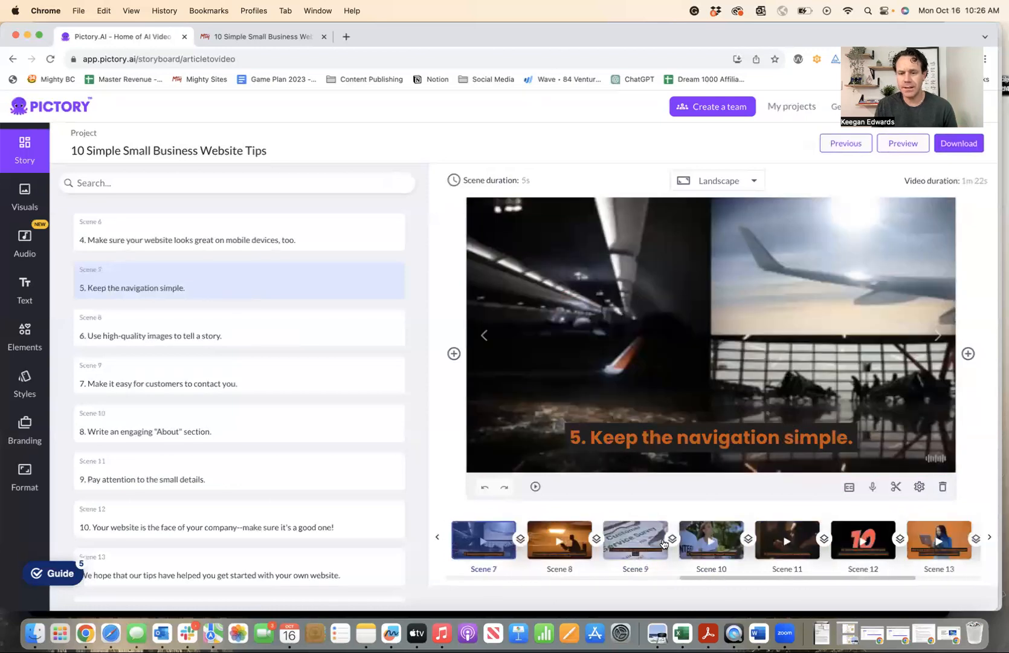
{"action": "left_click", "coordinate": [637, 543]}
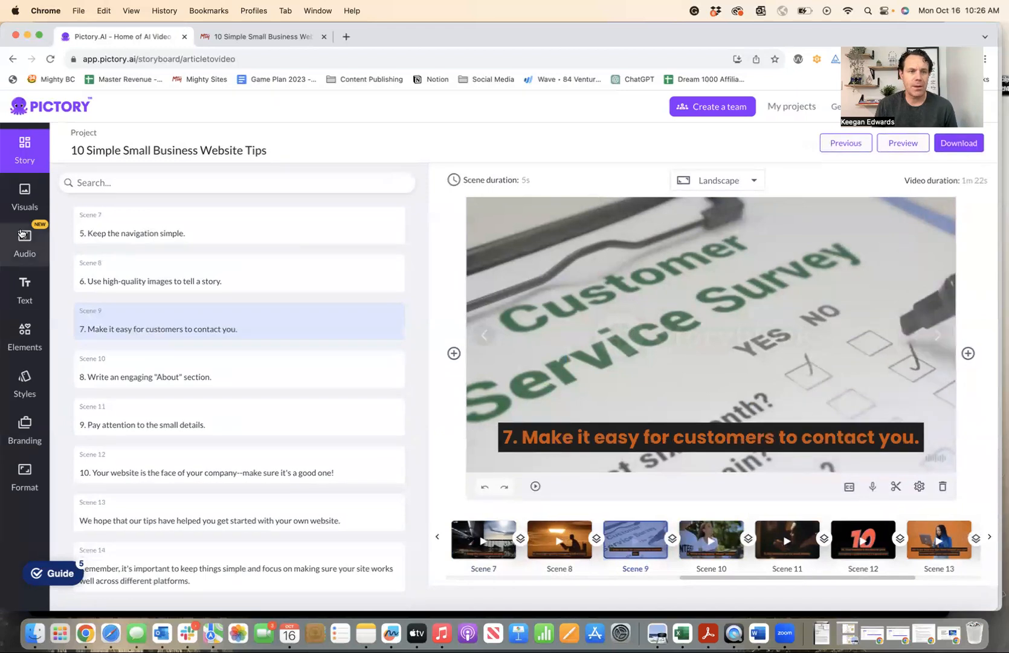
{"action": "left_click", "coordinate": [24, 196]}
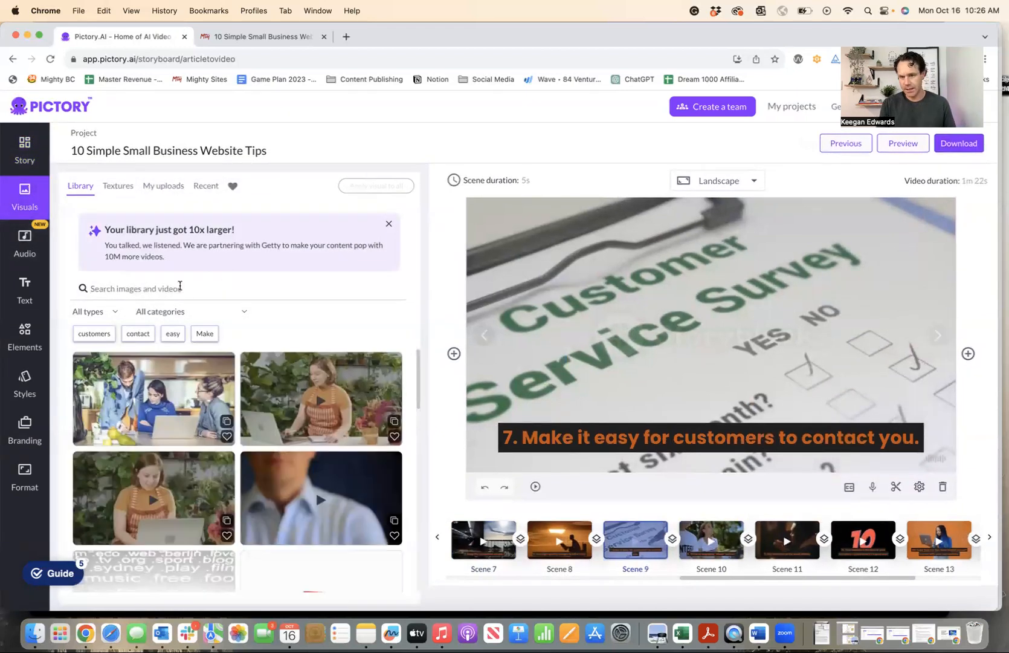
- Search the visuals library for "contact" and replace scene 9's visual with the clip of a red-haired woman using her phone
{"action": "type", "text": "contact"}
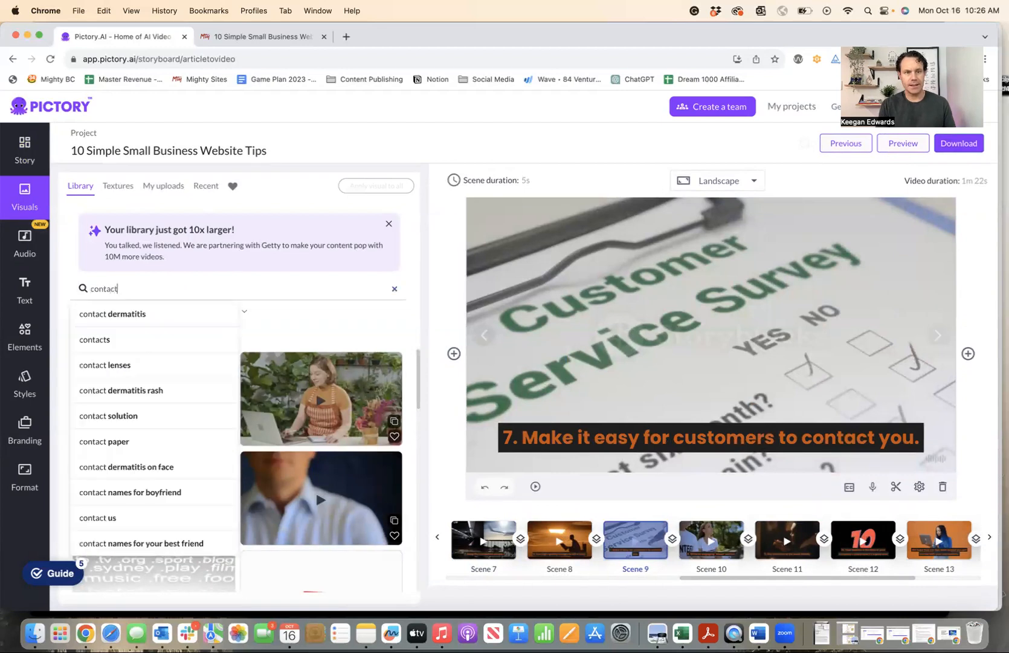
{"action": "key", "text": "Return"}
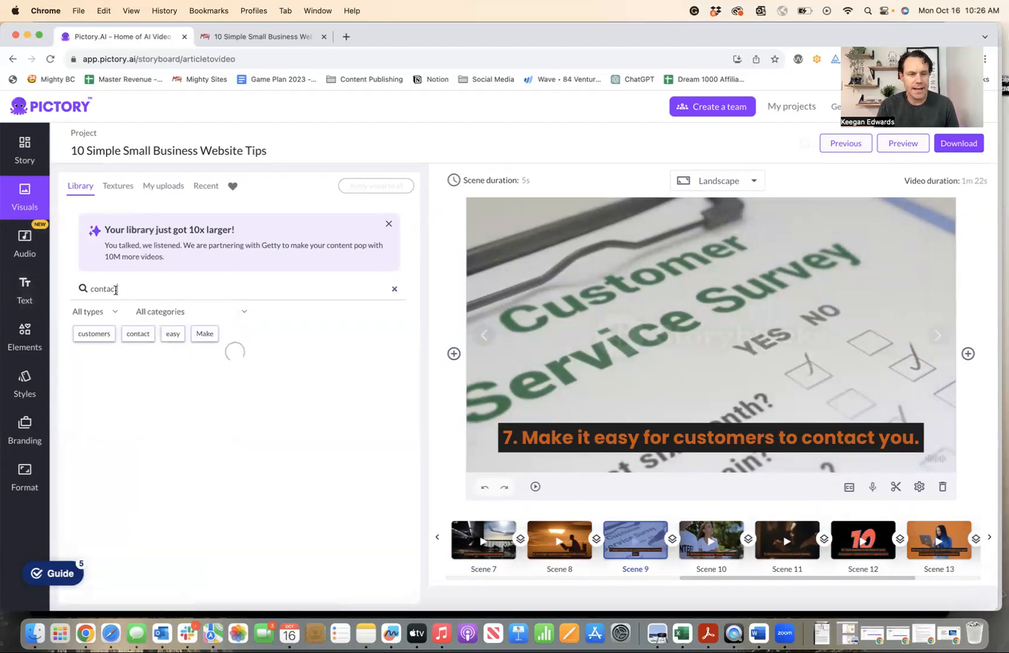
{"action": "double_click", "coordinate": [116, 290]}
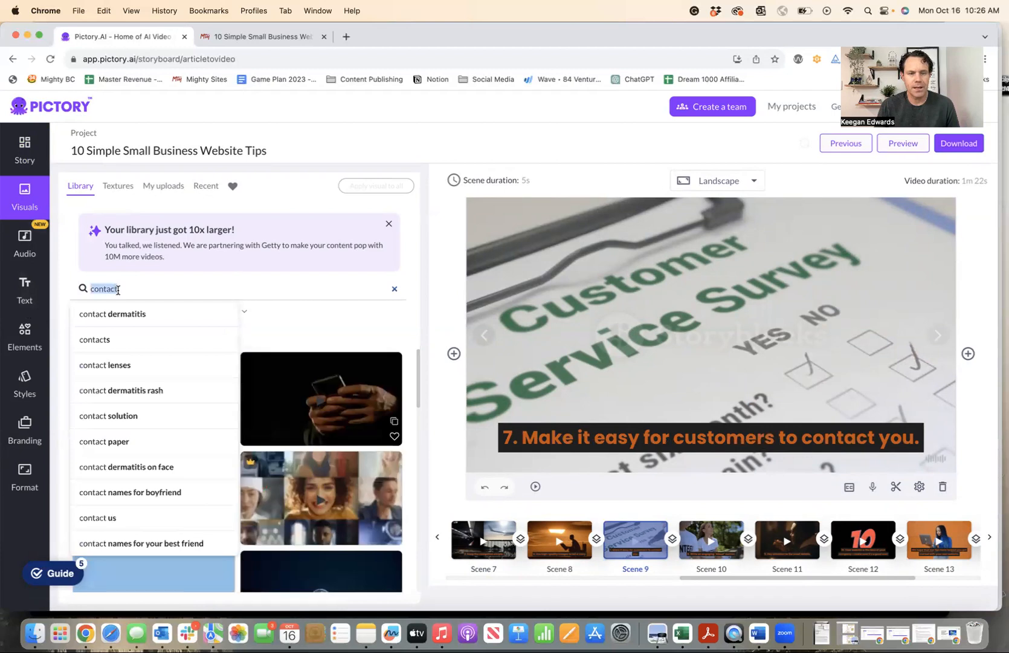
{"action": "left_click", "coordinate": [272, 322]}
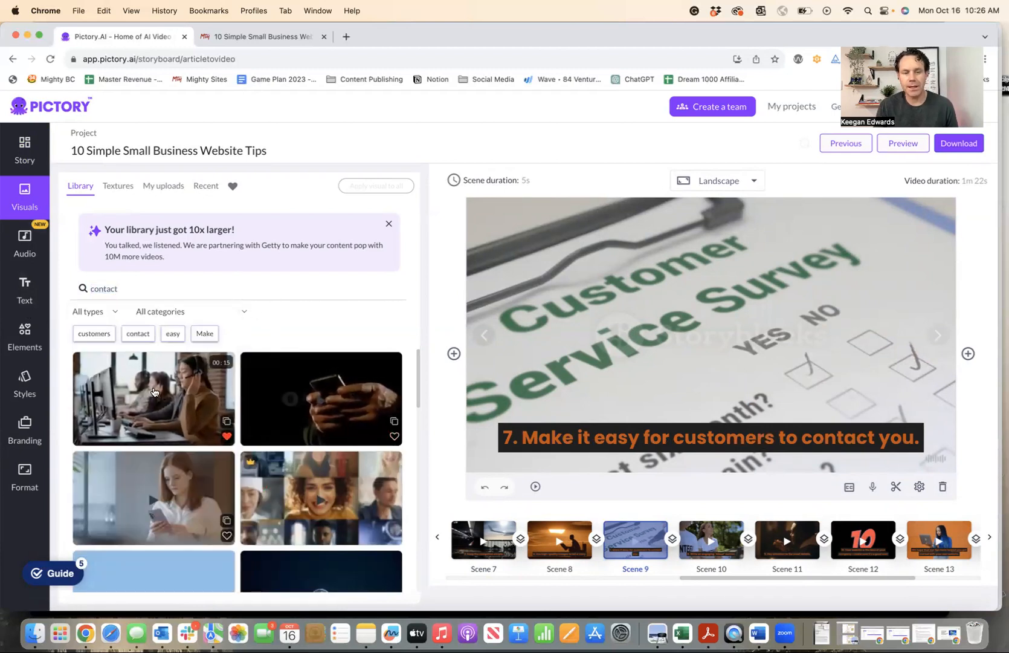
{"action": "left_click", "coordinate": [160, 483]}
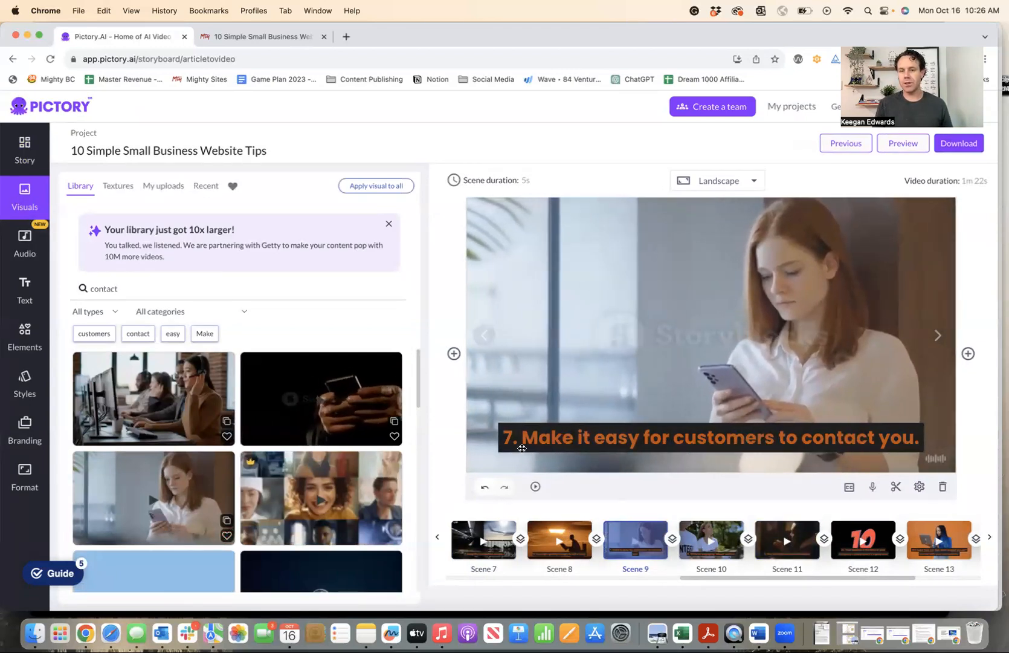
- Examine the video's aspect ratio options without changing the format, and look at the source article before returning to the storyboard
{"action": "left_click", "coordinate": [743, 189]}
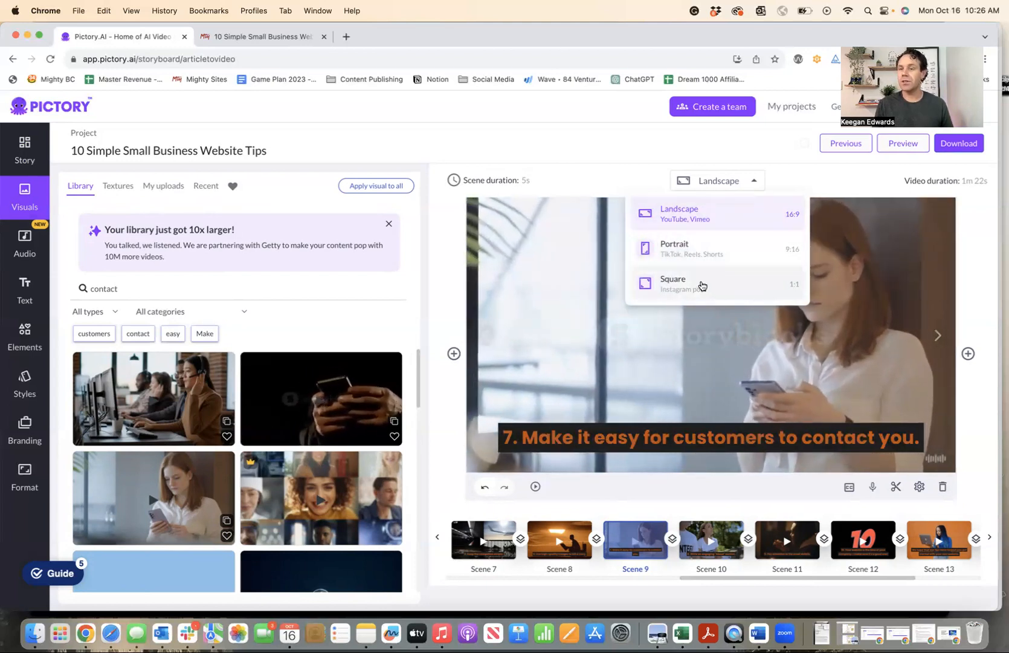
{"action": "left_click", "coordinate": [599, 159]}
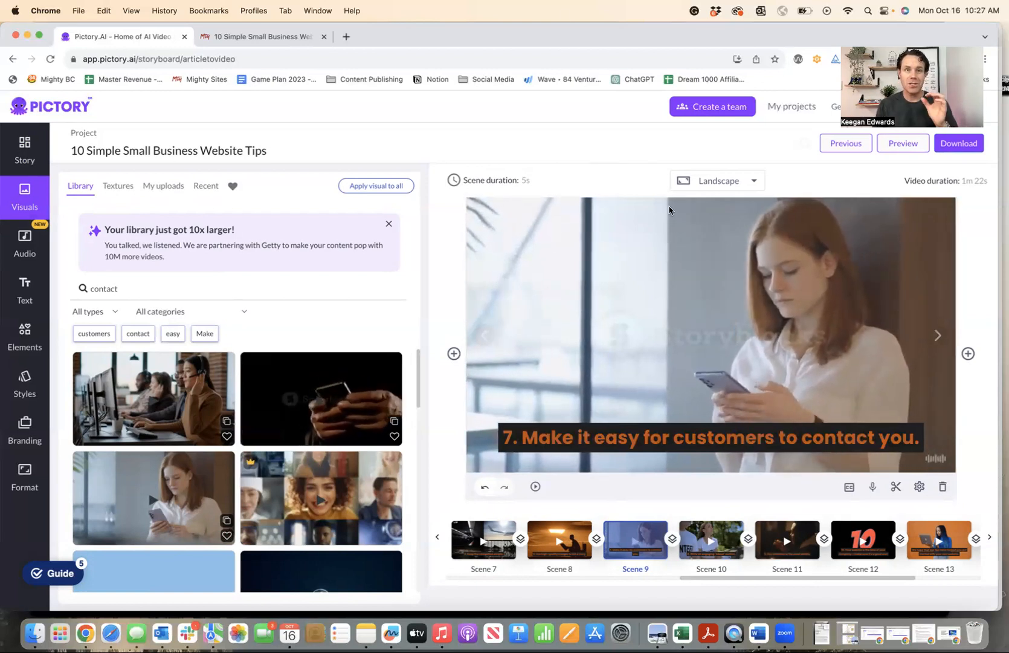
{"action": "left_click", "coordinate": [267, 37]}
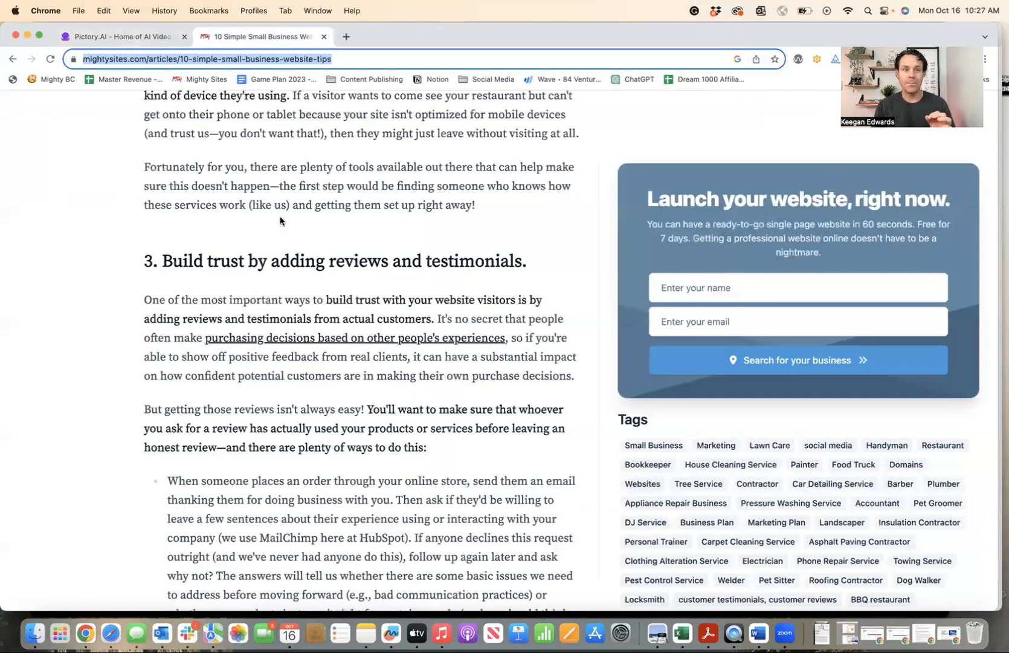
{"action": "left_click", "coordinate": [139, 41]}
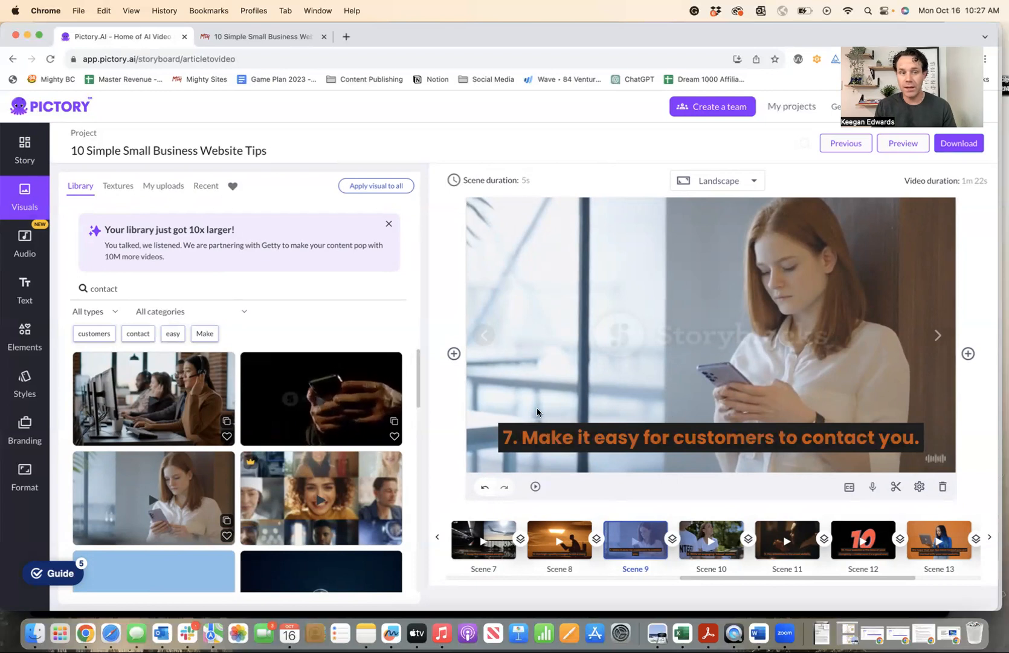
- Examine the background music tracks and text format options, and return to the visuals library with another look at the source article
{"action": "left_click", "coordinate": [23, 258]}
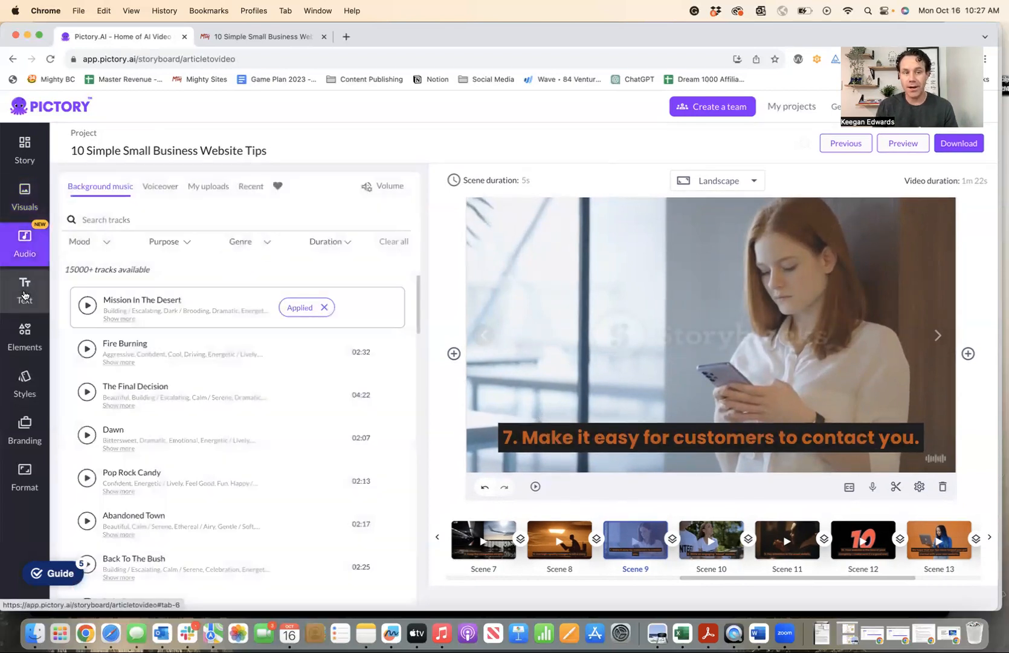
{"action": "left_click", "coordinate": [25, 295]}
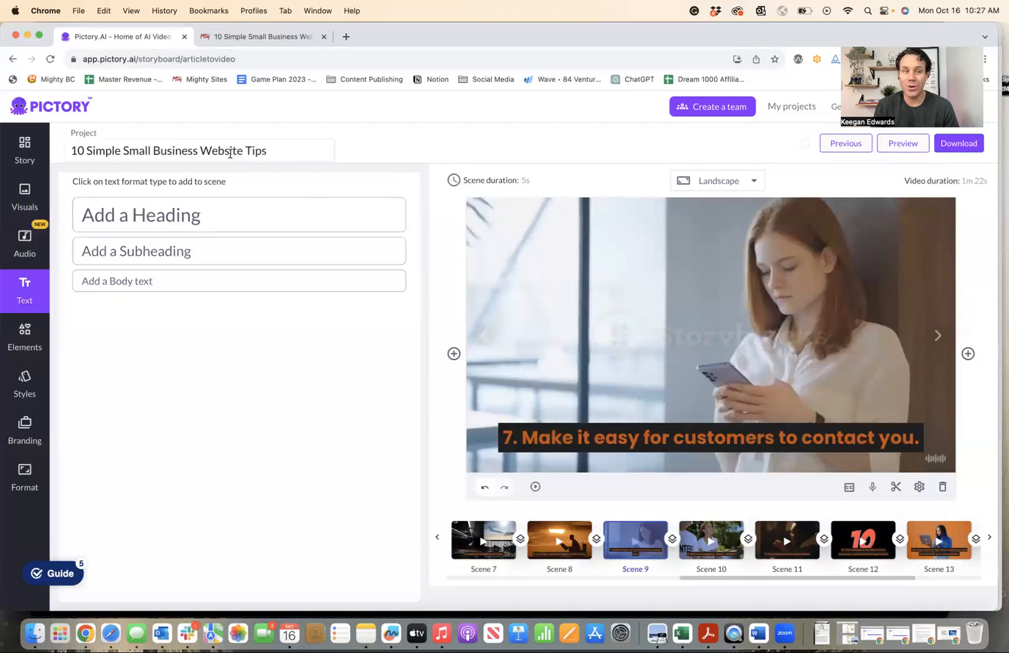
{"action": "left_click", "coordinate": [20, 197]}
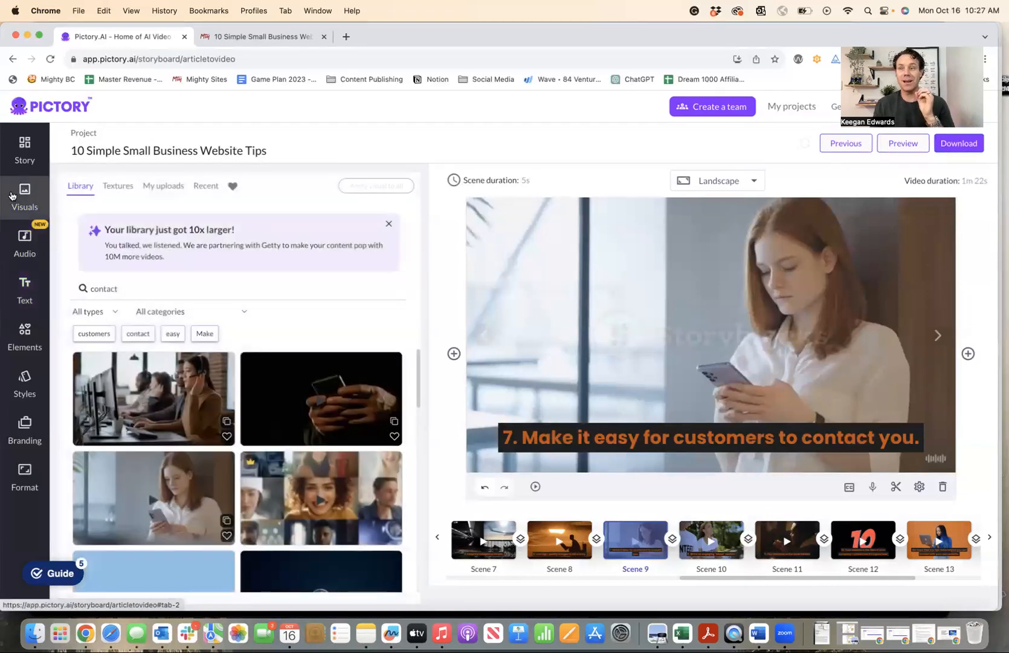
{"action": "left_click", "coordinate": [214, 41]}
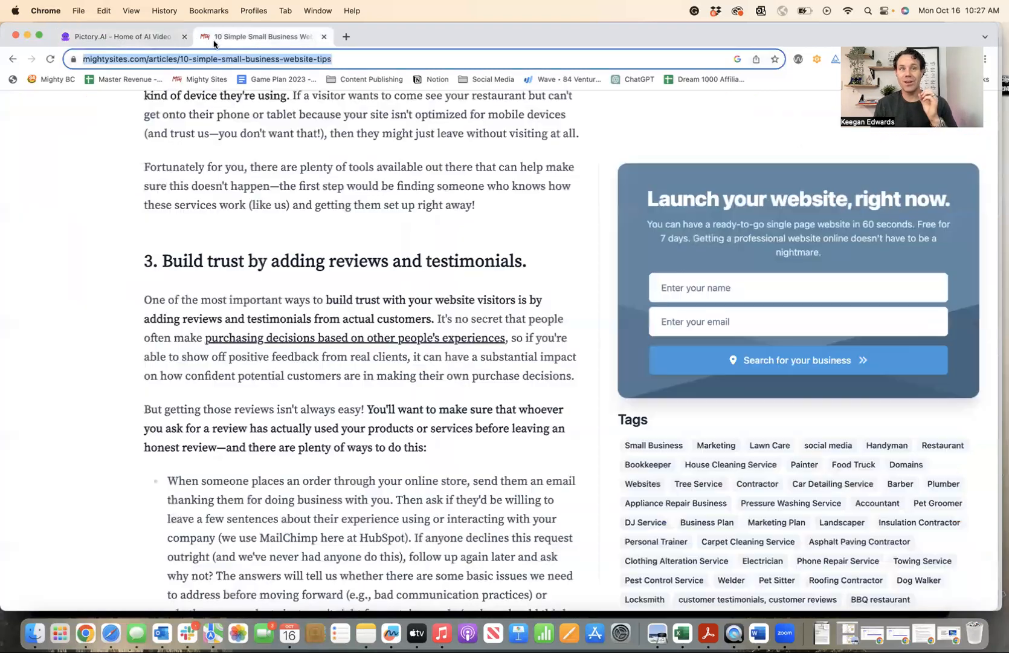
{"action": "left_click", "coordinate": [130, 40]}
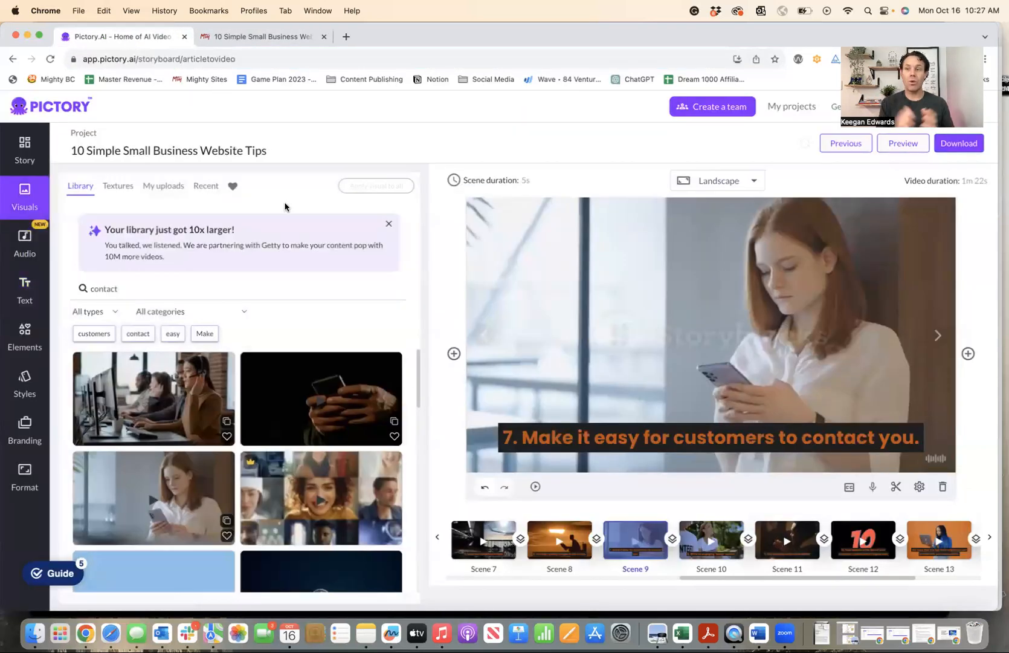